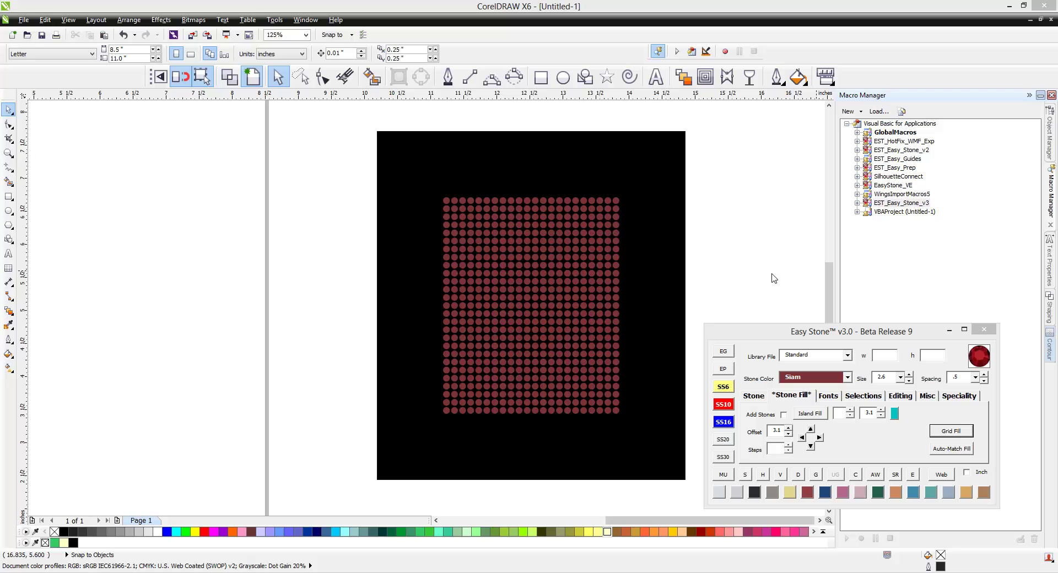
Choose the Freehand Pick tool and zoom to 500% on the grid's top-left corner
click(302, 80)
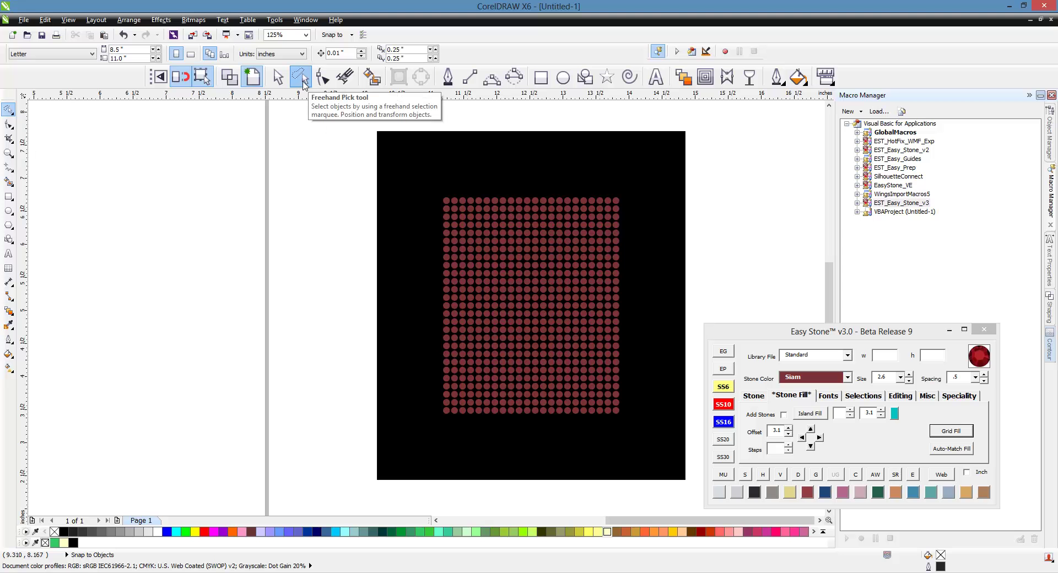
scroll(345, 230, up, 1)
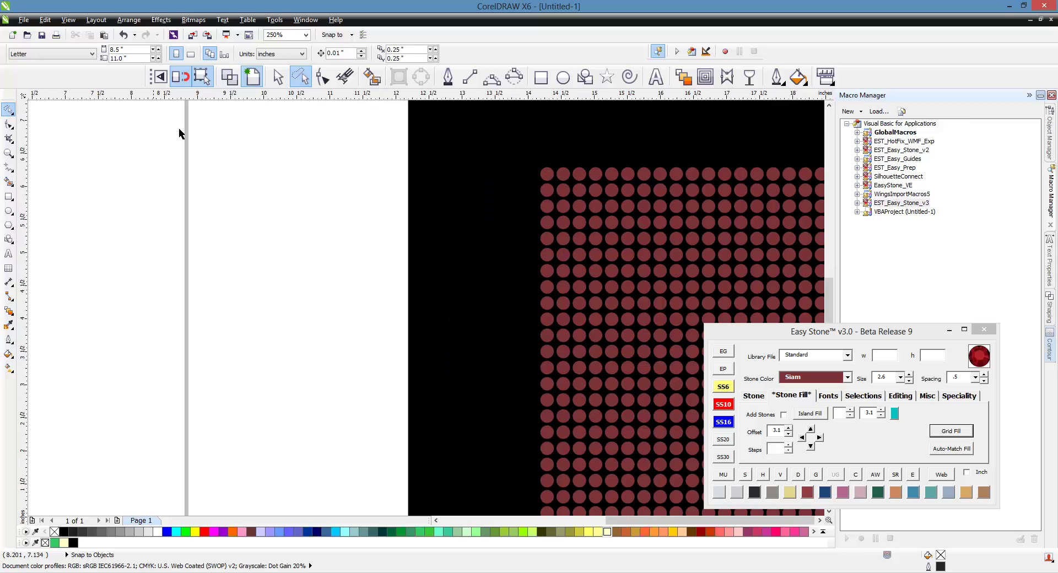
scroll(177, 128, down, 1)
scroll(463, 151, up, 1)
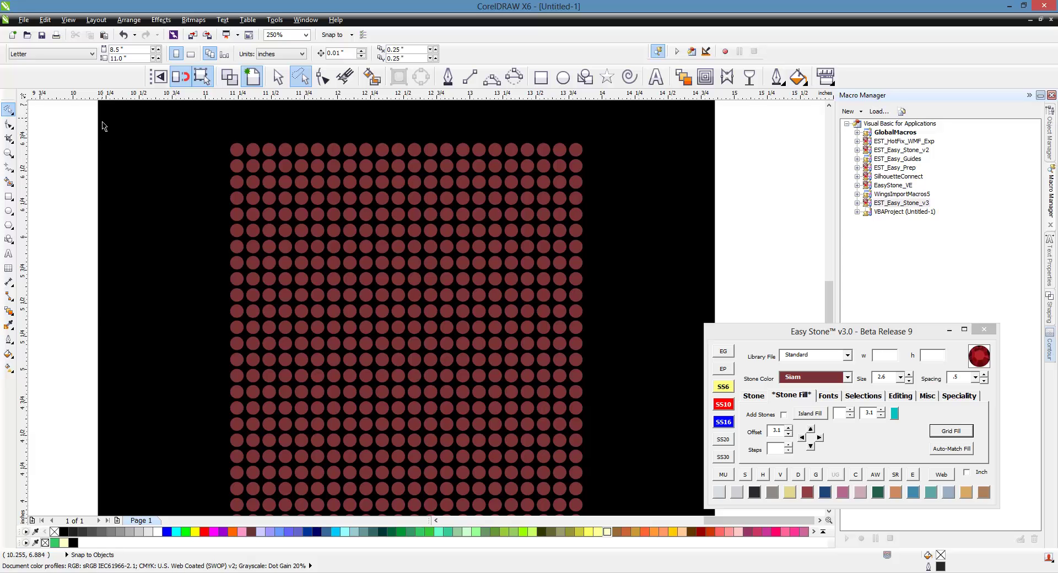
Lasso five stones at the grid's top-left corner and recolour them Crystal
scroll(81, 125, up, 1)
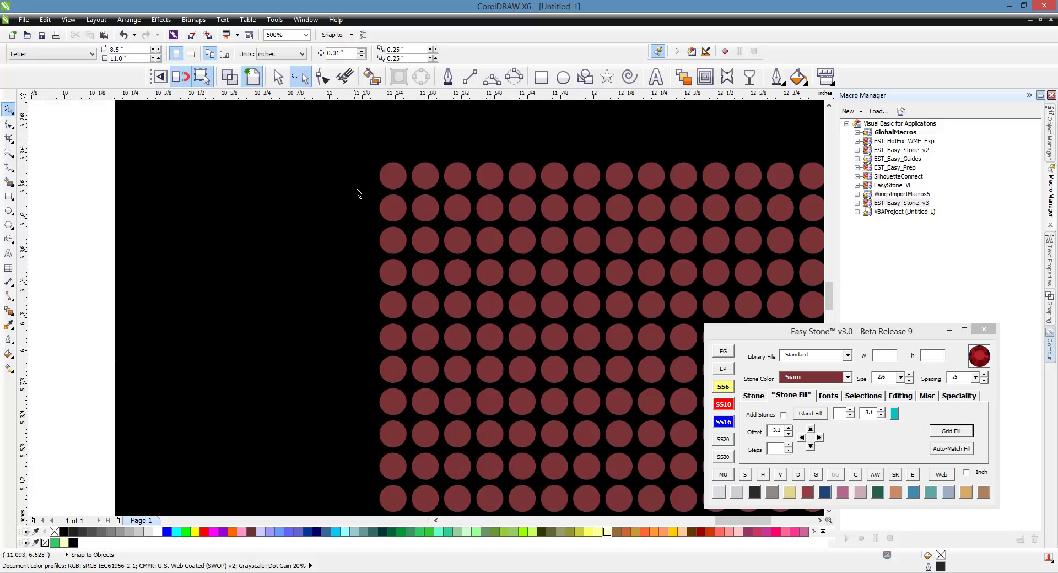
drag(356, 161, 416, 144)
mouse_move(244, 169)
mouse_down()
mouse_move(390, 127)
mouse_move(460, 137)
mouse_move(484, 176)
mouse_move(487, 230)
mouse_move(427, 237)
mouse_move(381, 210)
mouse_move(341, 208)
mouse_up()
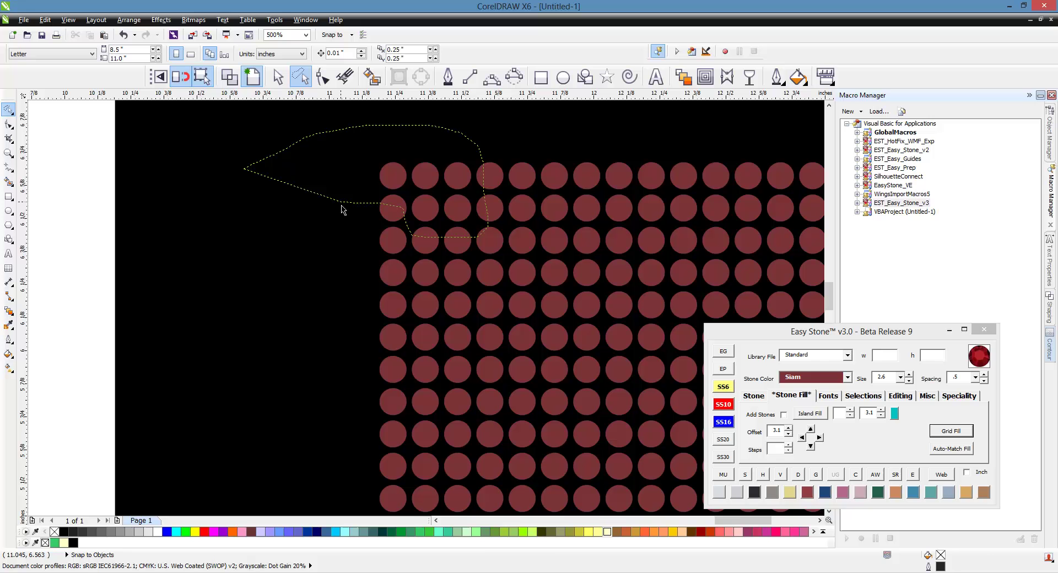
drag(342, 208, 343, 208)
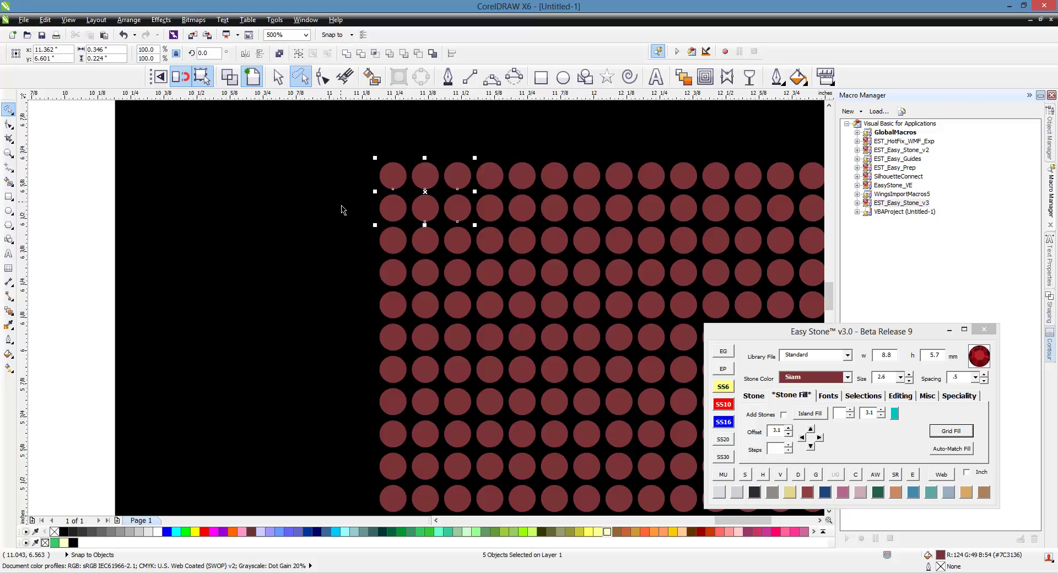
click(718, 492)
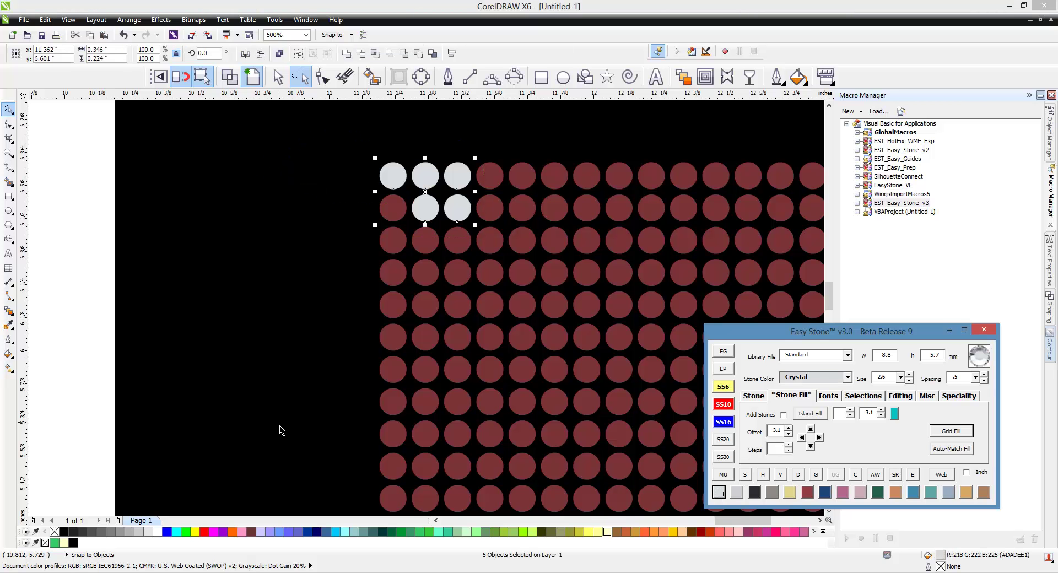
Turn one more stone at the grid's left edge Crystal, then deselect it
click(397, 222)
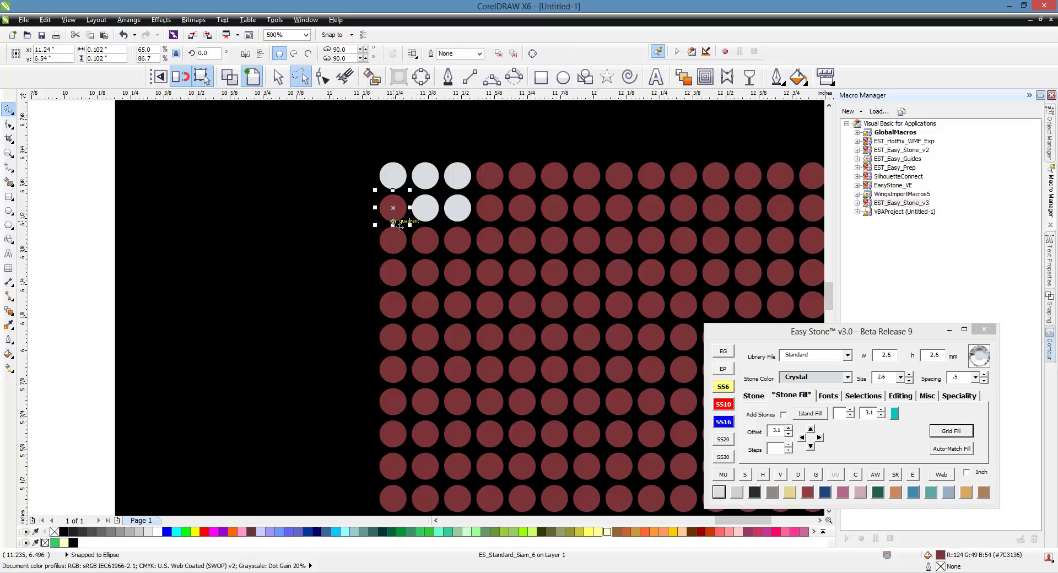
mouse_move(300, 221)
mouse_down()
mouse_move(417, 206)
mouse_move(417, 260)
mouse_move(397, 274)
mouse_move(309, 265)
mouse_up()
click(721, 492)
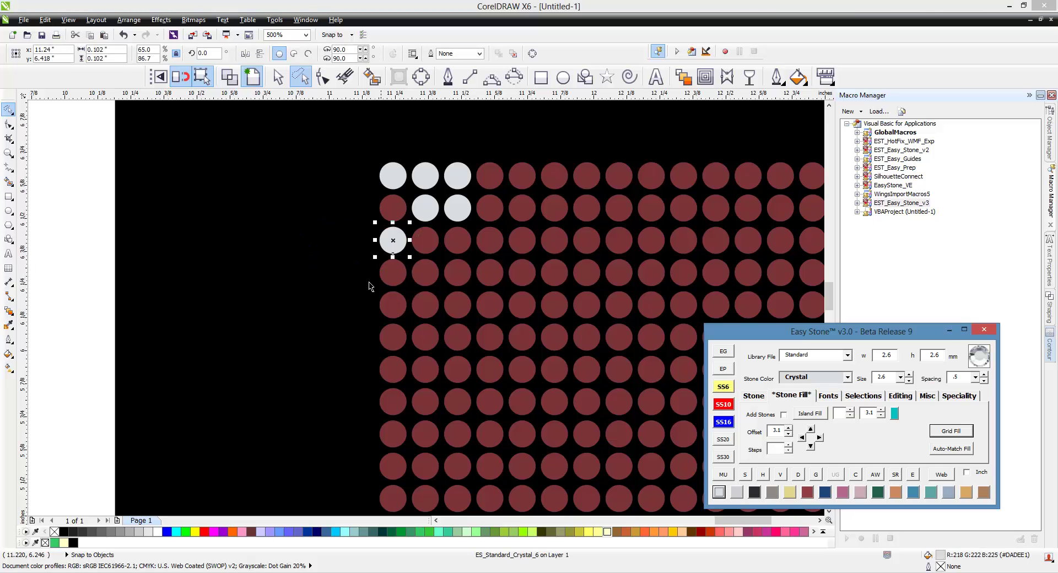
click(348, 277)
scroll(347, 277, down, 1)
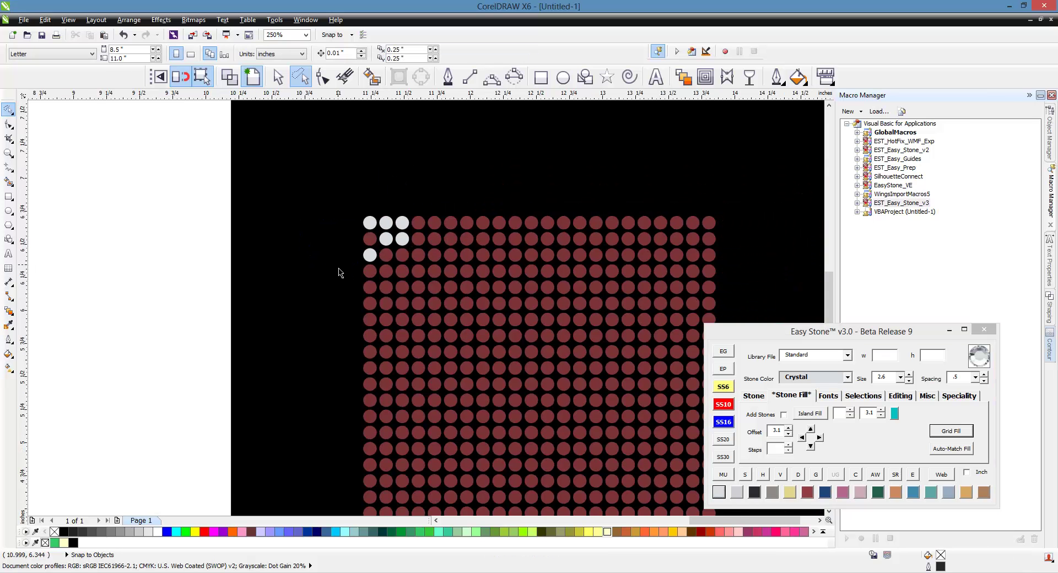
Recolour a larger block of about 30 top-left stones to Crystal
mouse_move(311, 226)
mouse_down()
mouse_move(496, 179)
mouse_move(230, 212)
mouse_move(232, 177)
mouse_move(267, 292)
mouse_move(307, 326)
mouse_move(367, 231)
mouse_move(411, 225)
mouse_move(423, 192)
mouse_up()
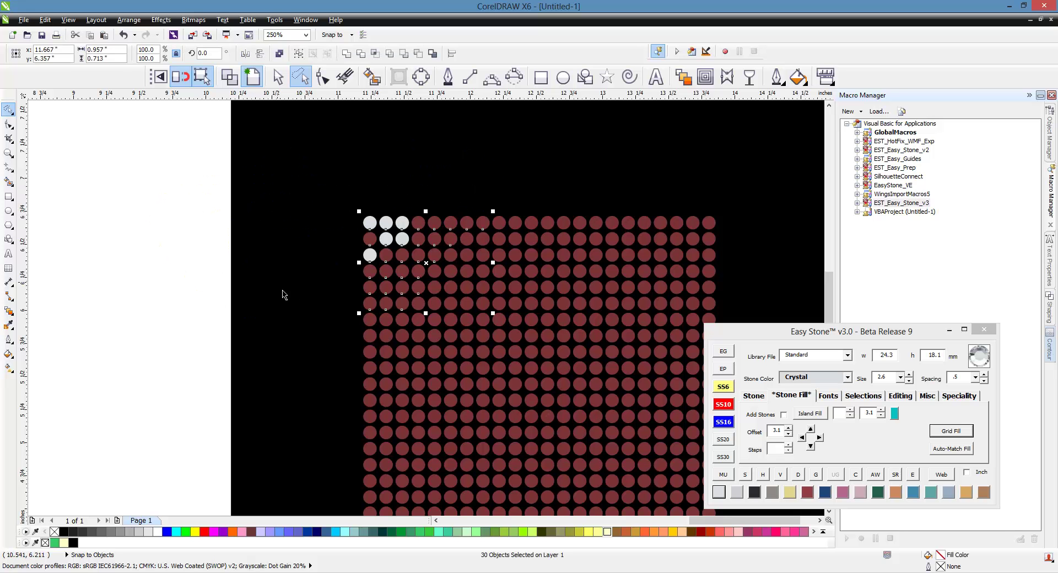
click(719, 491)
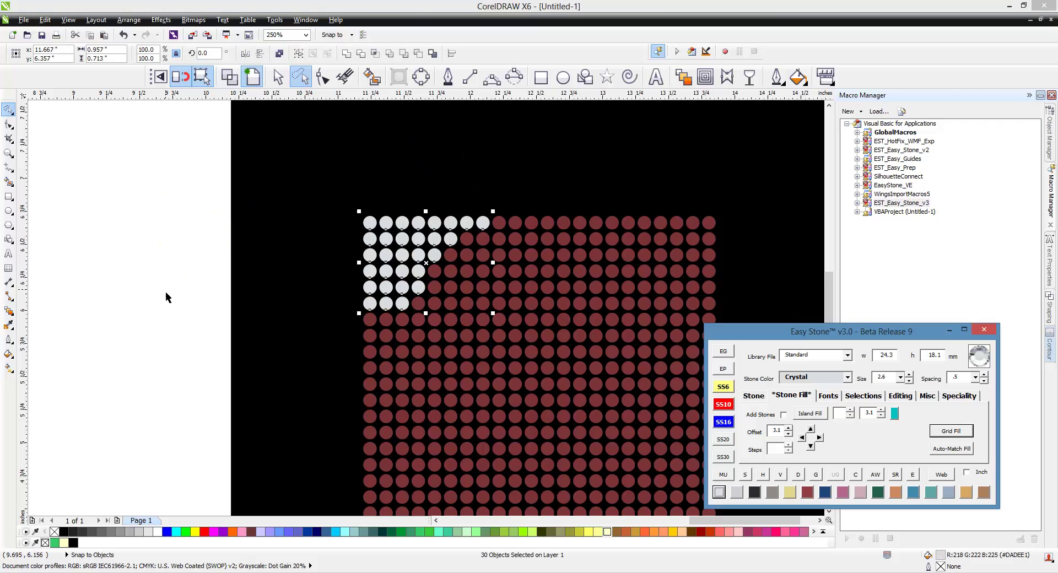
click(165, 292)
Turn six stones at the grid's top-right corner Crystal
scroll(351, 221, down, 2)
scroll(548, 229, up, 2)
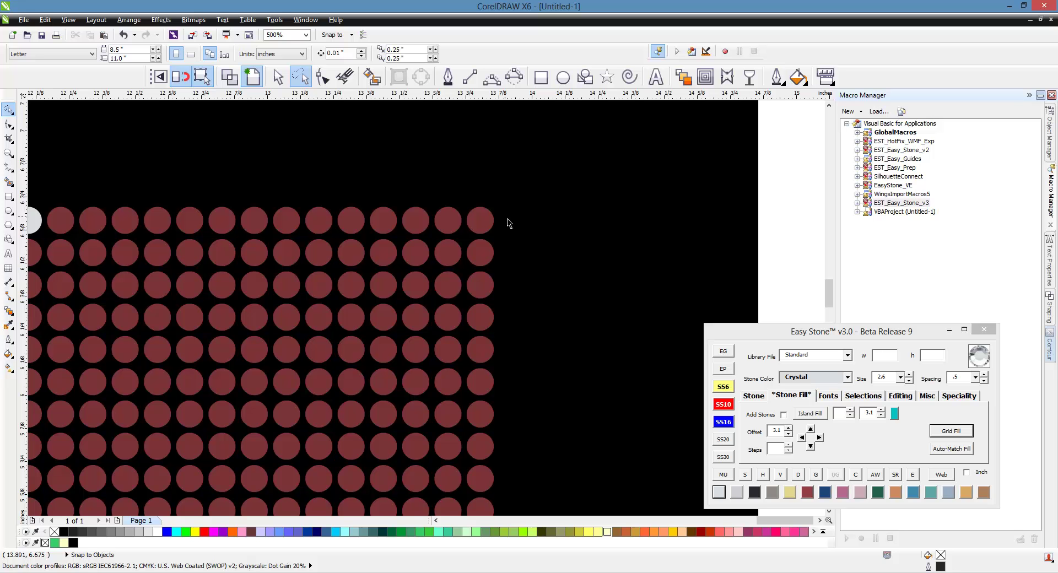
mouse_move(505, 157)
mouse_down()
mouse_move(538, 237)
mouse_move(552, 308)
mouse_move(504, 301)
mouse_move(452, 270)
mouse_move(365, 169)
mouse_up()
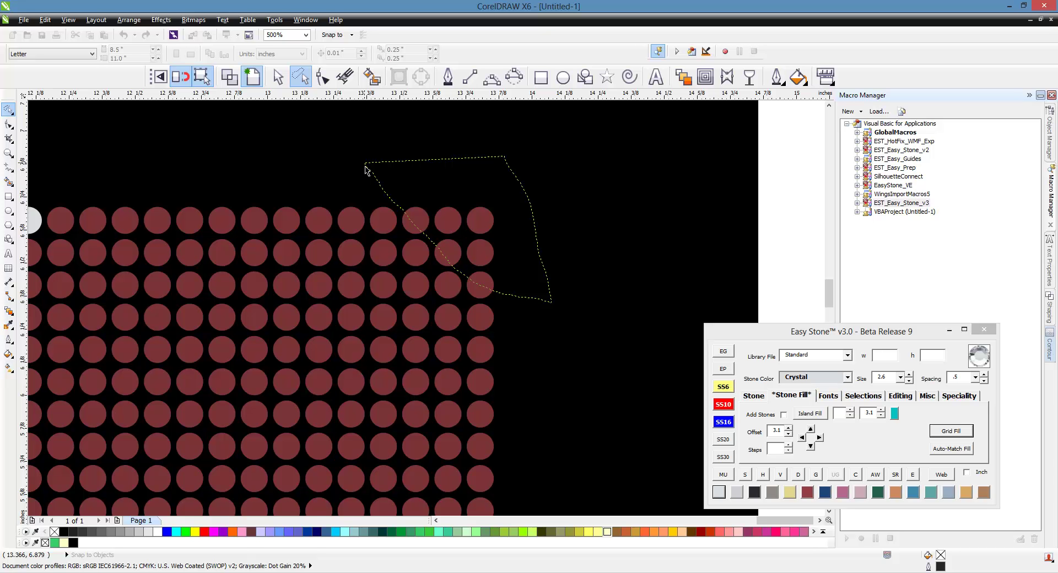
drag(366, 169, 367, 170)
click(719, 492)
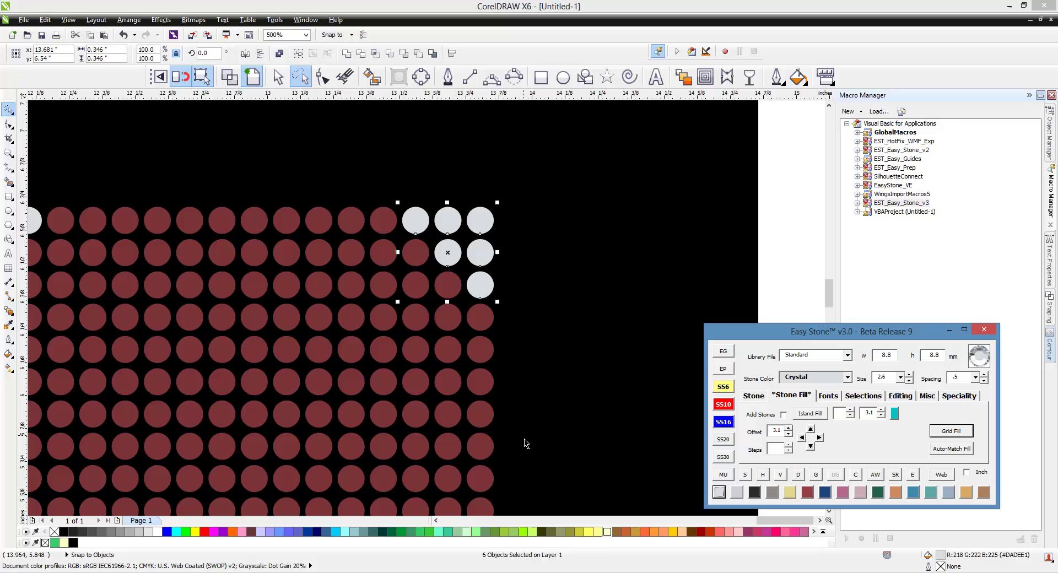
click(576, 355)
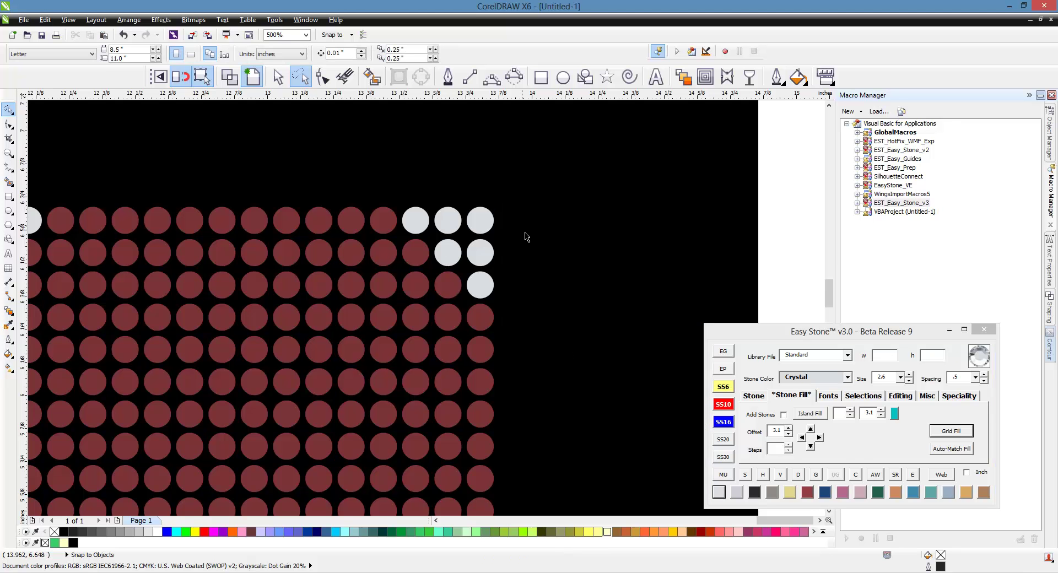
Recolour more stones along the top-right corner to Crystal white
scroll(524, 236, down, 1)
mouse_move(457, 183)
mouse_down()
mouse_move(568, 297)
mouse_move(552, 358)
mouse_move(378, 189)
mouse_up()
click(719, 492)
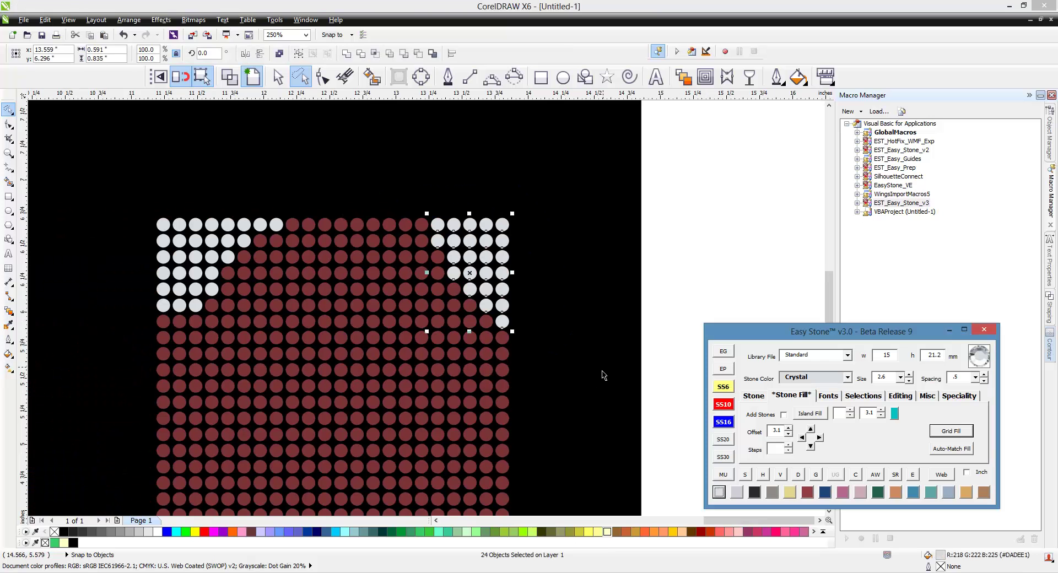
click(560, 406)
Make a diagonal band of mid-grid stones Crystal, dismissing the selection error
mouse_move(546, 416)
mouse_down()
mouse_move(394, 303)
mouse_move(352, 216)
mouse_move(323, 289)
mouse_move(474, 408)
mouse_move(529, 440)
mouse_move(538, 433)
mouse_up()
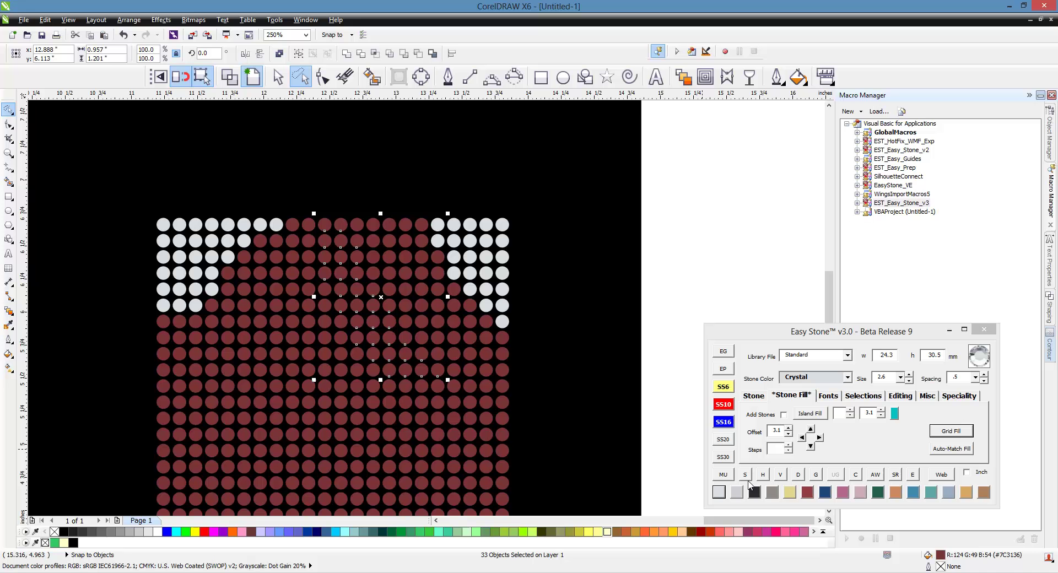
click(719, 492)
click(557, 434)
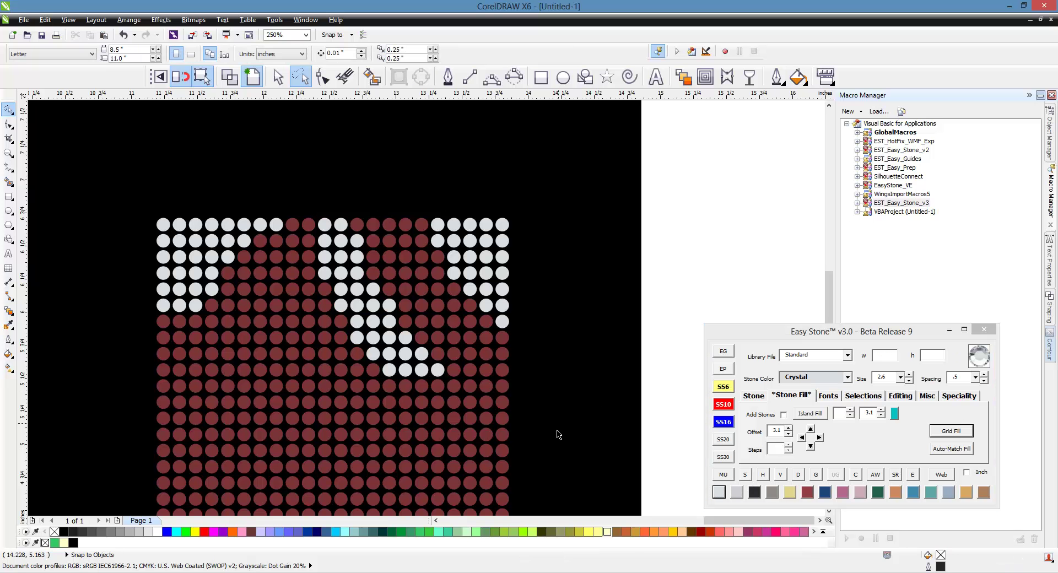
mouse_move(554, 427)
mouse_down()
mouse_move(452, 425)
mouse_move(392, 386)
mouse_move(522, 404)
mouse_move(554, 428)
mouse_up()
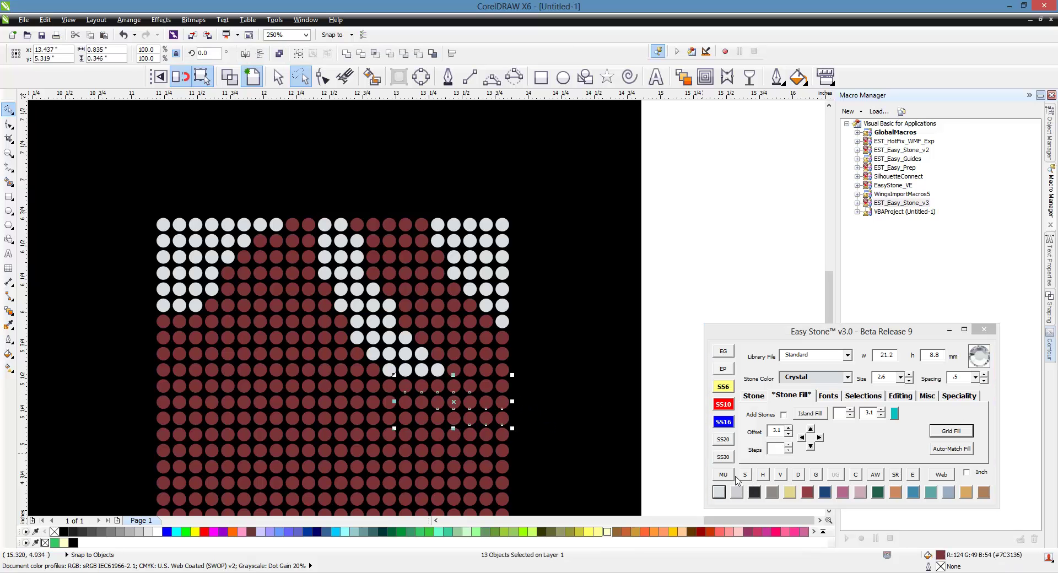
click(745, 476)
click(582, 321)
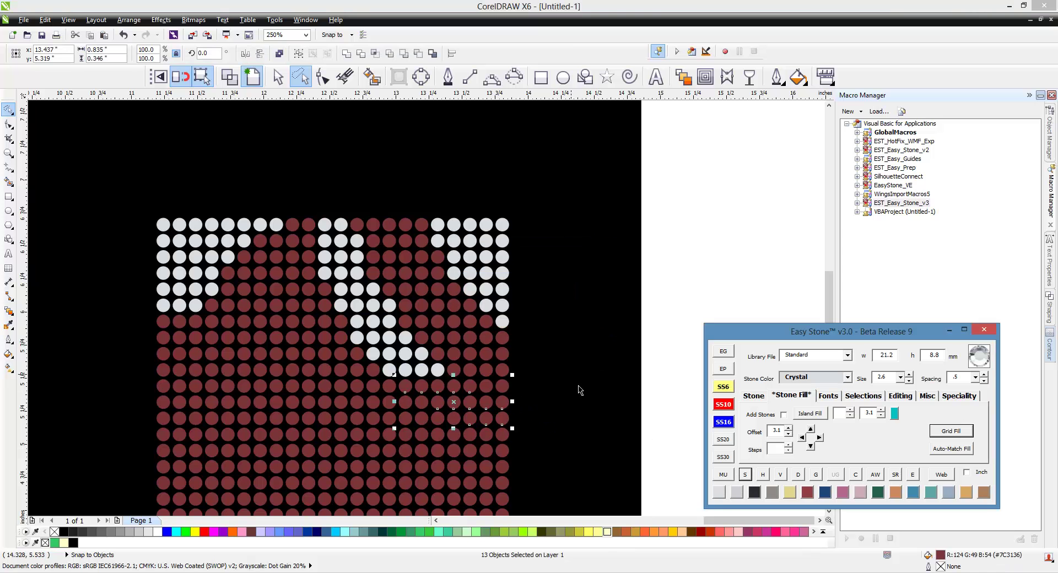
click(719, 492)
click(573, 411)
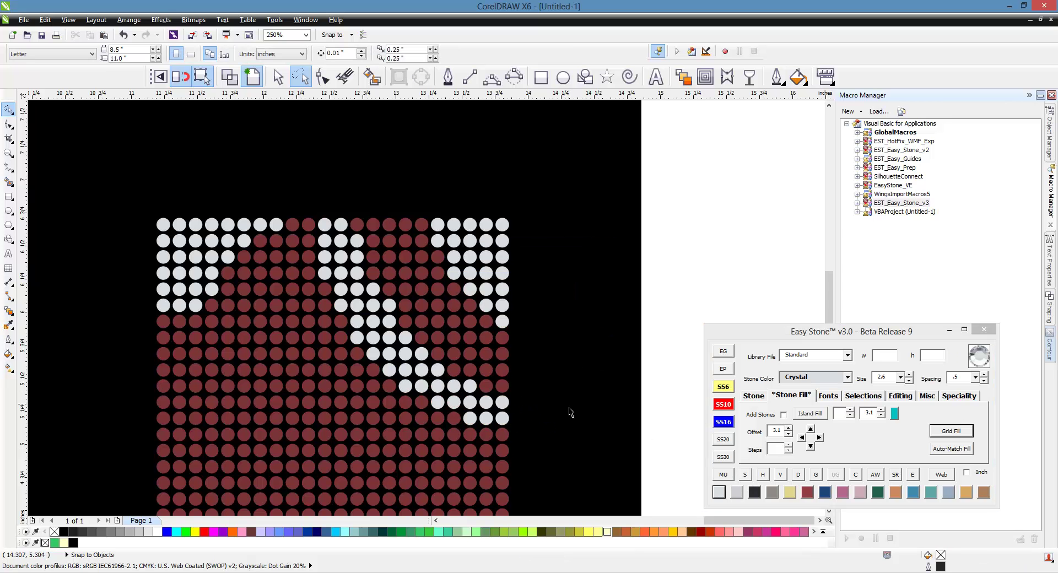
Lasso a second diagonal band across the grid and recolour it Crystal
scroll(492, 263, down, 1)
scroll(462, 384, up, 1)
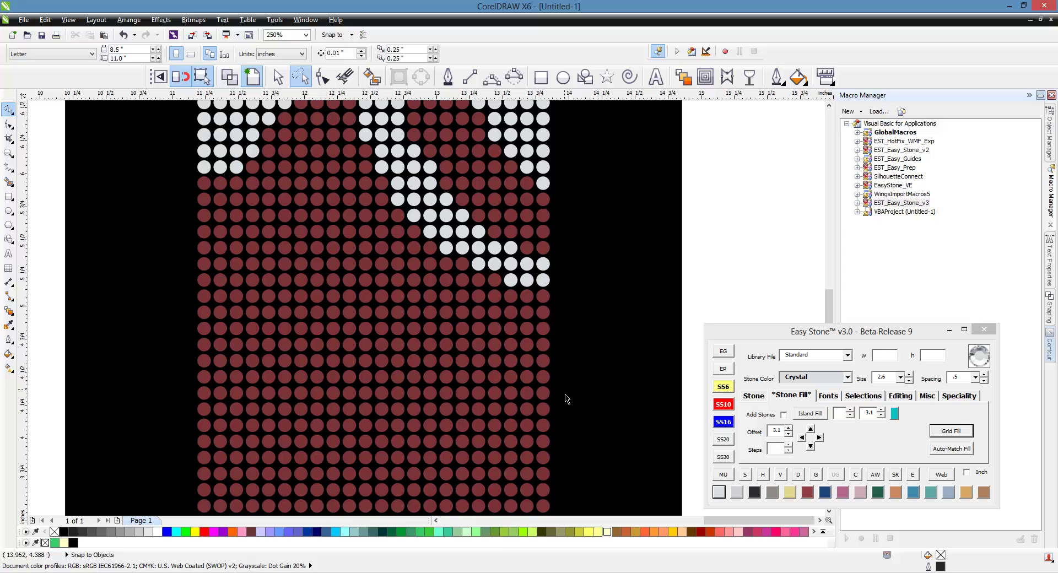
mouse_move(565, 394)
mouse_down()
mouse_move(432, 329)
mouse_move(319, 144)
mouse_move(288, 160)
mouse_up()
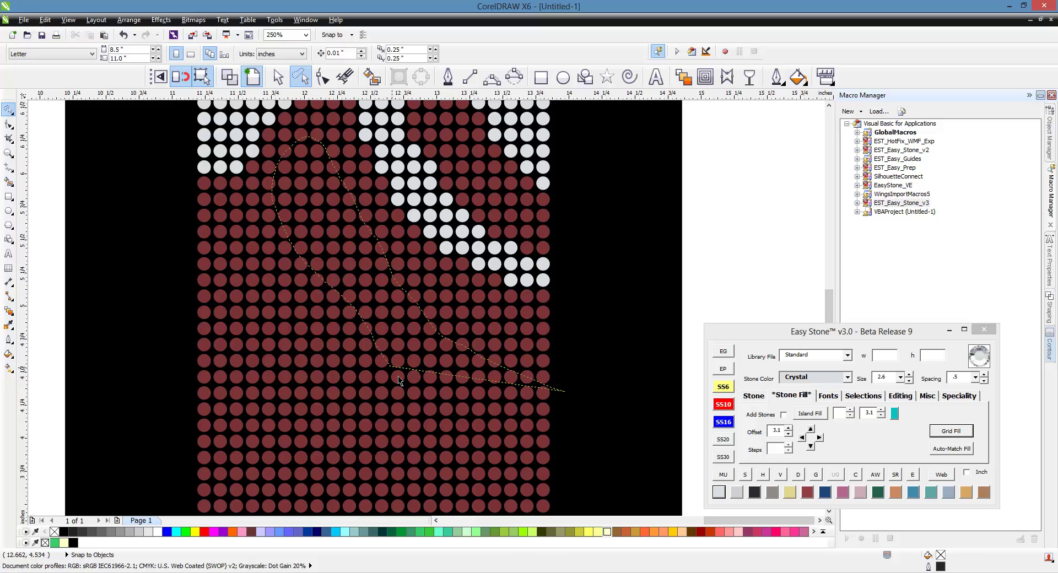
click(719, 492)
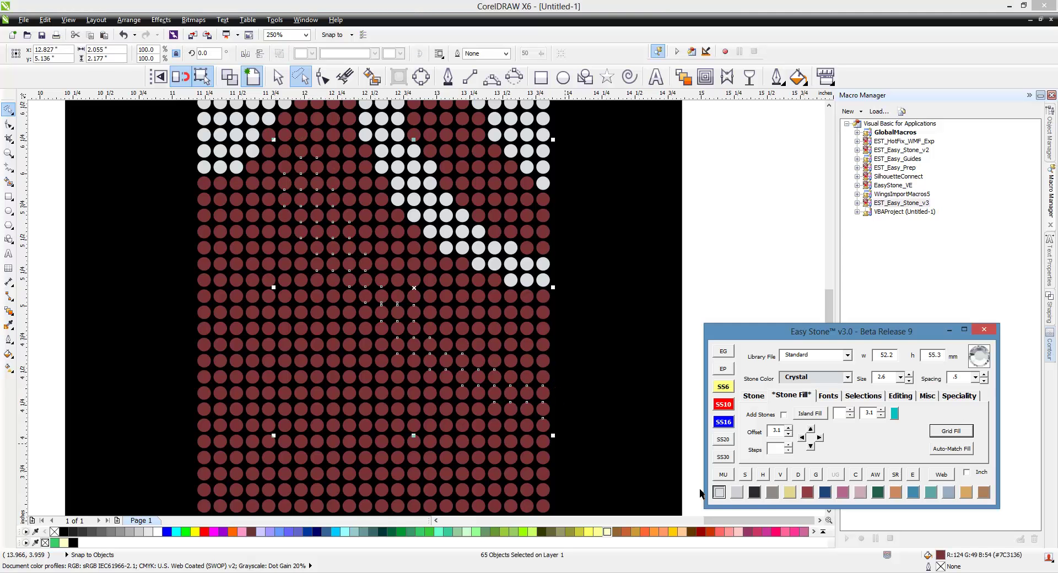
At 250% zoom, recolour two more regions of 71 and 58 red stones to Crystal
scroll(585, 316, down, 1)
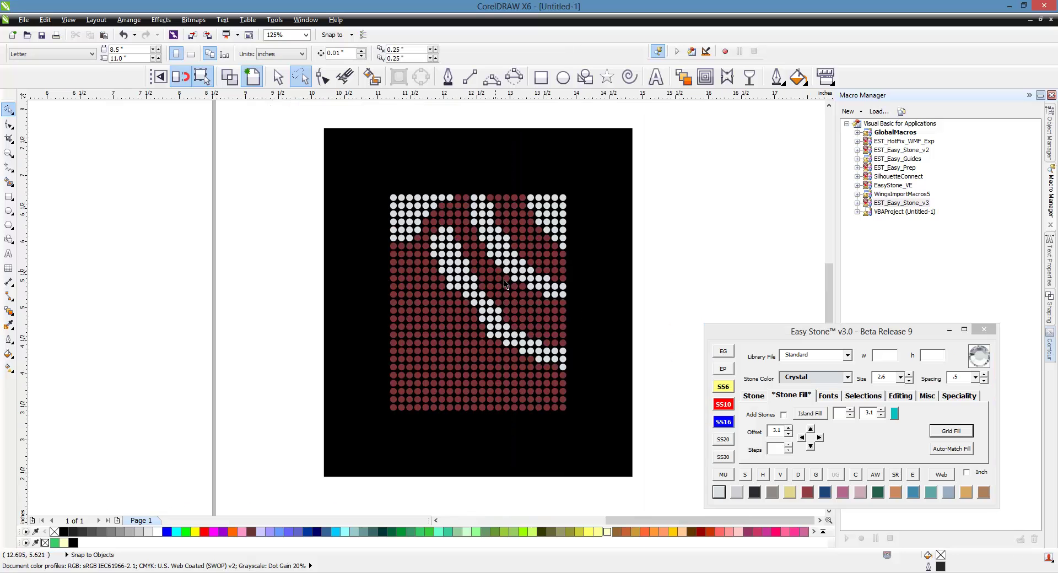
scroll(502, 284, up, 1)
scroll(484, 286, up, 1)
scroll(469, 288, down, 2)
scroll(503, 346, up, 2)
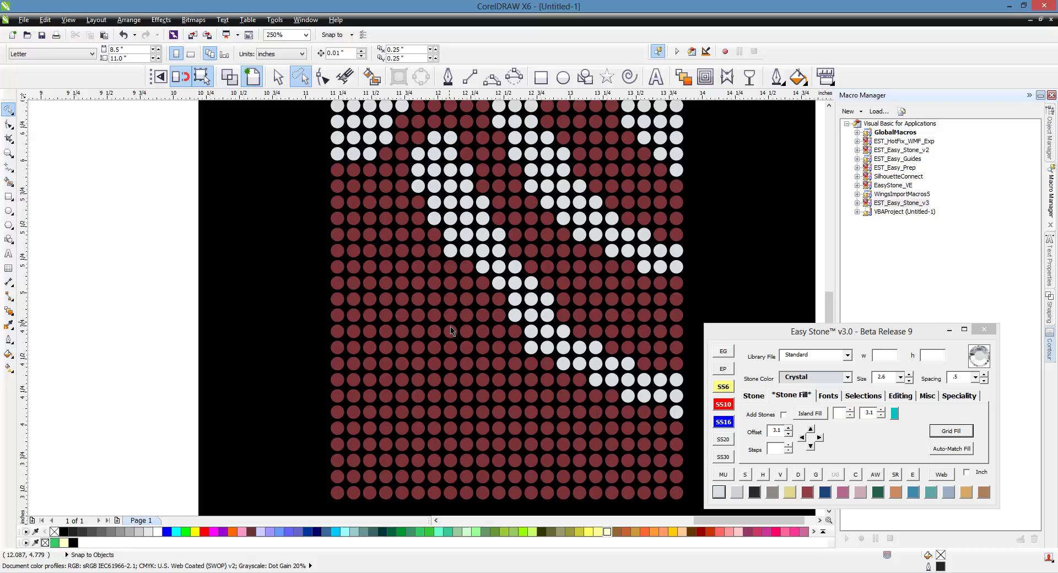
scroll(551, 424, down, 2)
scroll(562, 432, up, 2)
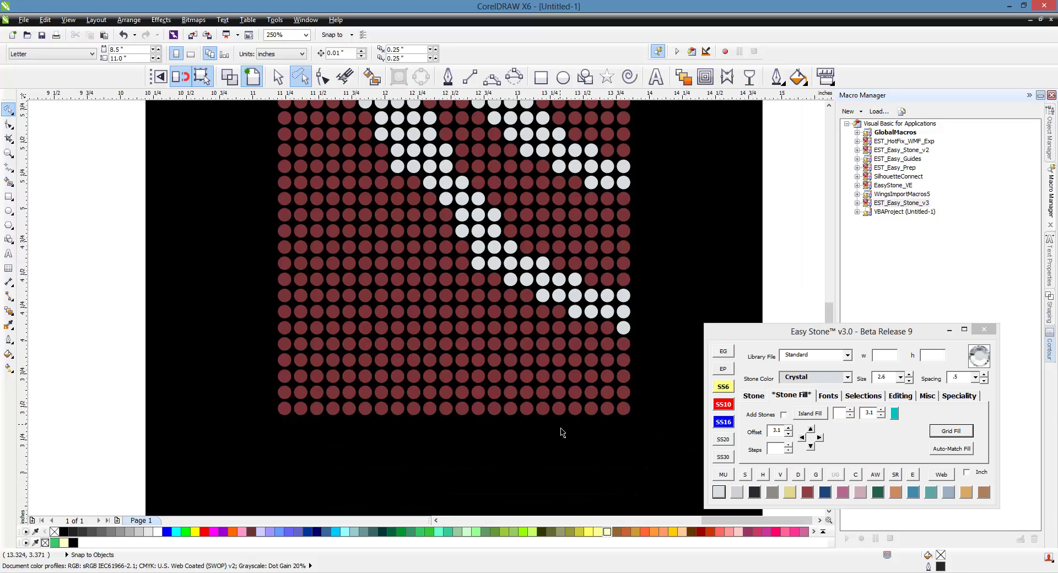
mouse_move(585, 445)
mouse_down()
mouse_move(445, 353)
mouse_move(376, 253)
mouse_move(353, 186)
mouse_move(451, 263)
mouse_move(601, 448)
mouse_up()
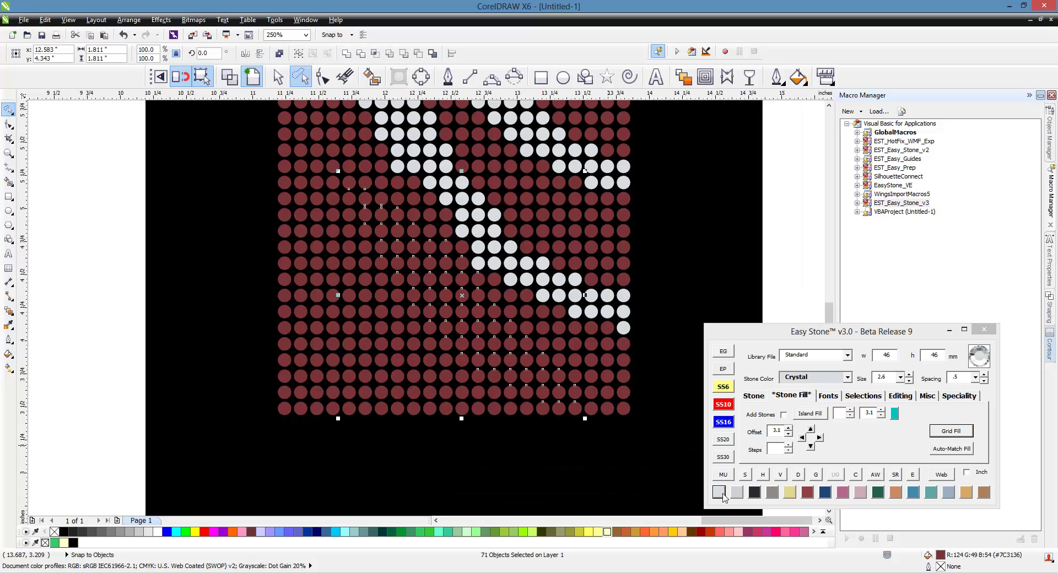
click(719, 493)
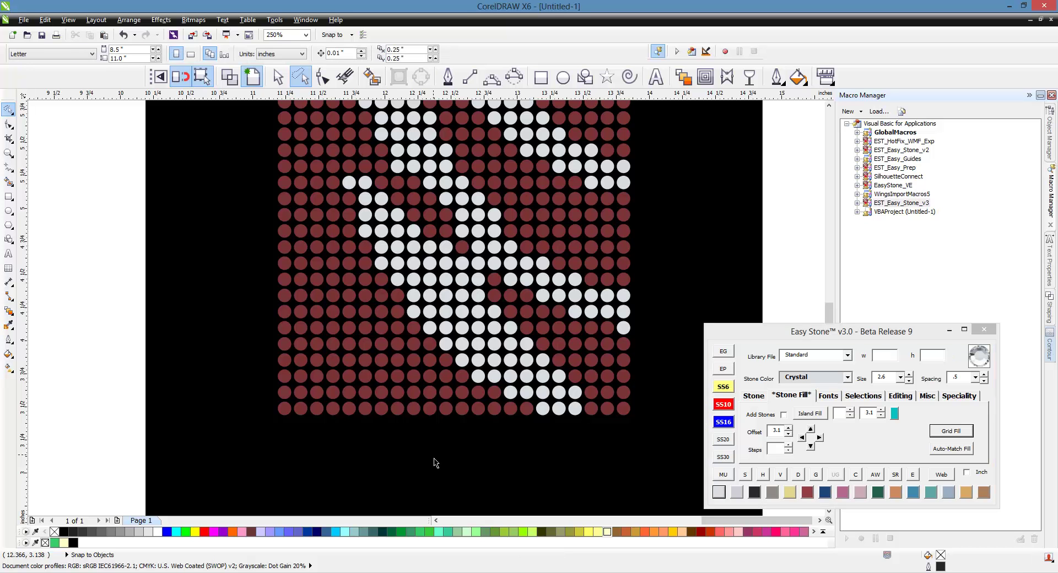
mouse_move(436, 461)
mouse_down()
mouse_move(328, 358)
mouse_move(253, 188)
mouse_move(353, 253)
mouse_move(408, 428)
mouse_move(435, 457)
mouse_up()
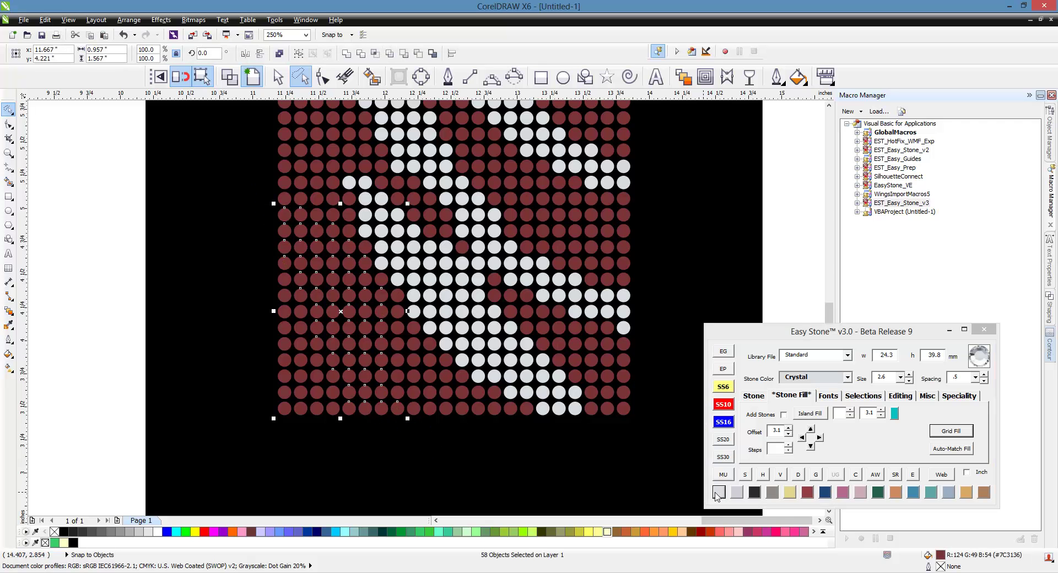
click(719, 492)
Change a small cluster of eight stones in the white mid-grid shape back to Siam
click(472, 460)
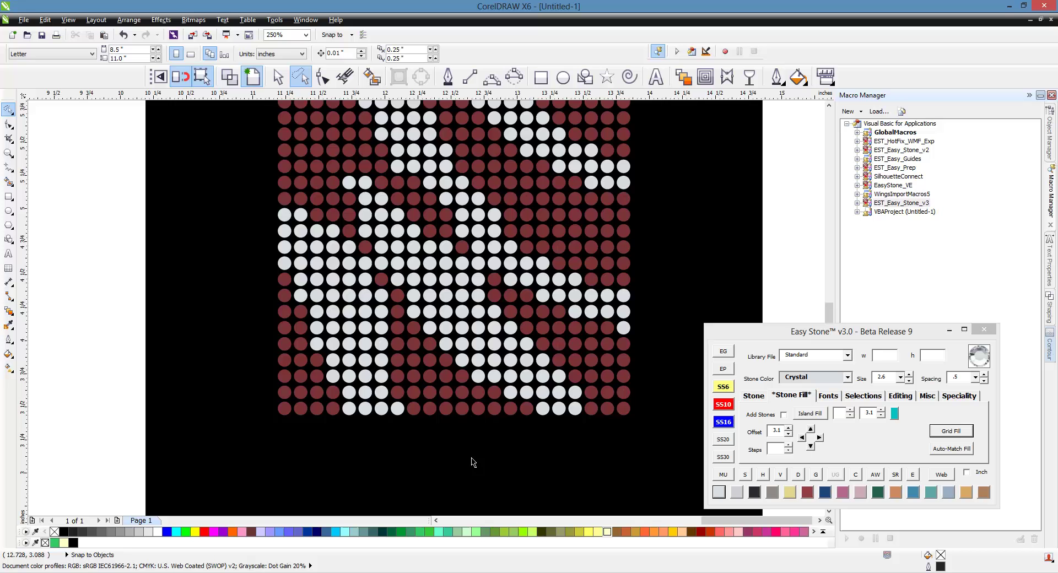
scroll(472, 462, down, 2)
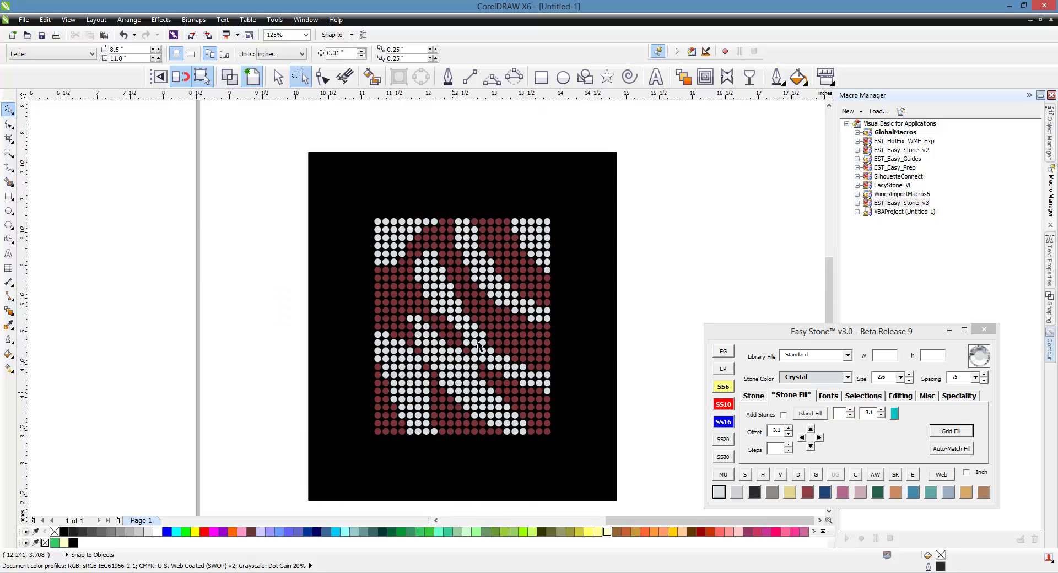
scroll(471, 374, up, 2)
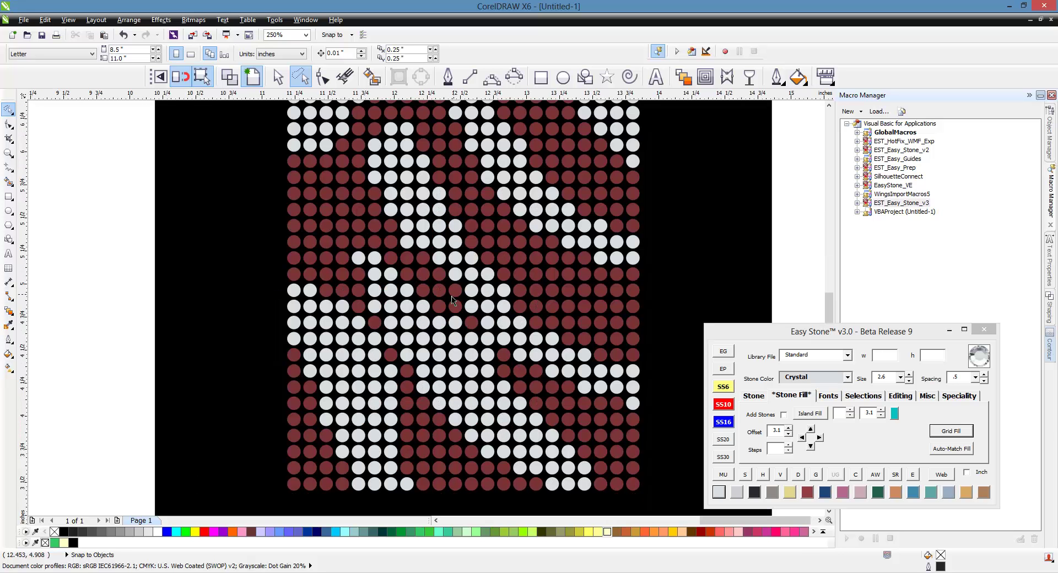
mouse_move(460, 299)
mouse_down()
mouse_move(518, 353)
mouse_move(485, 375)
mouse_move(452, 341)
mouse_move(449, 295)
mouse_up()
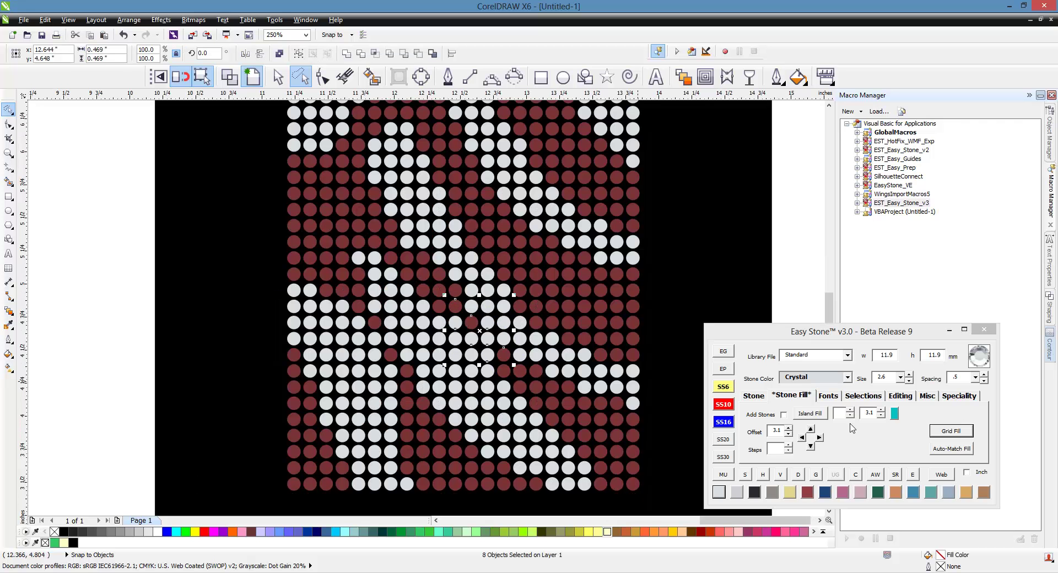
click(847, 377)
scroll(812, 413, down, 3)
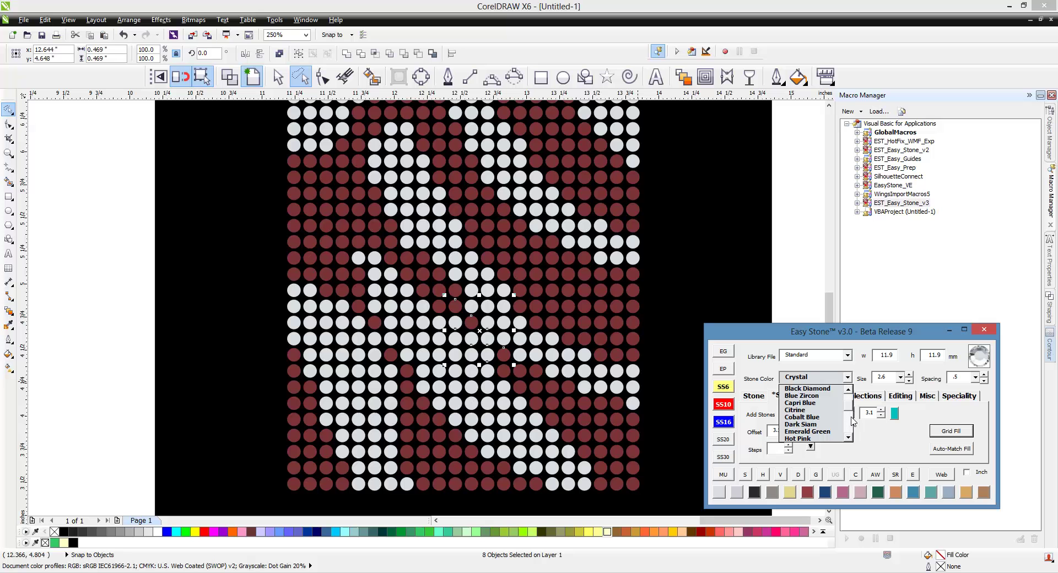
click(798, 420)
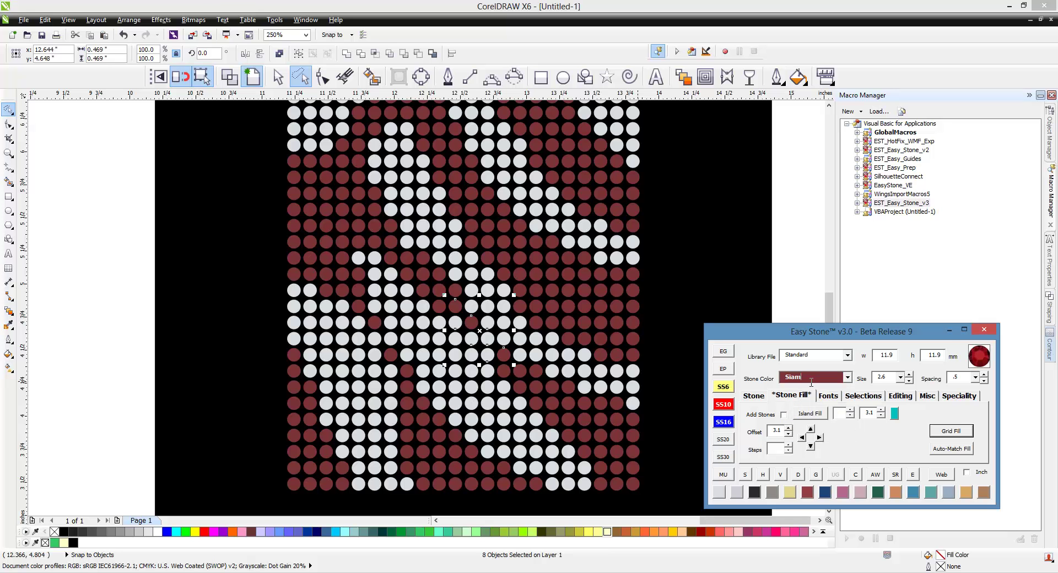
click(495, 368)
scroll(494, 368, down, 1)
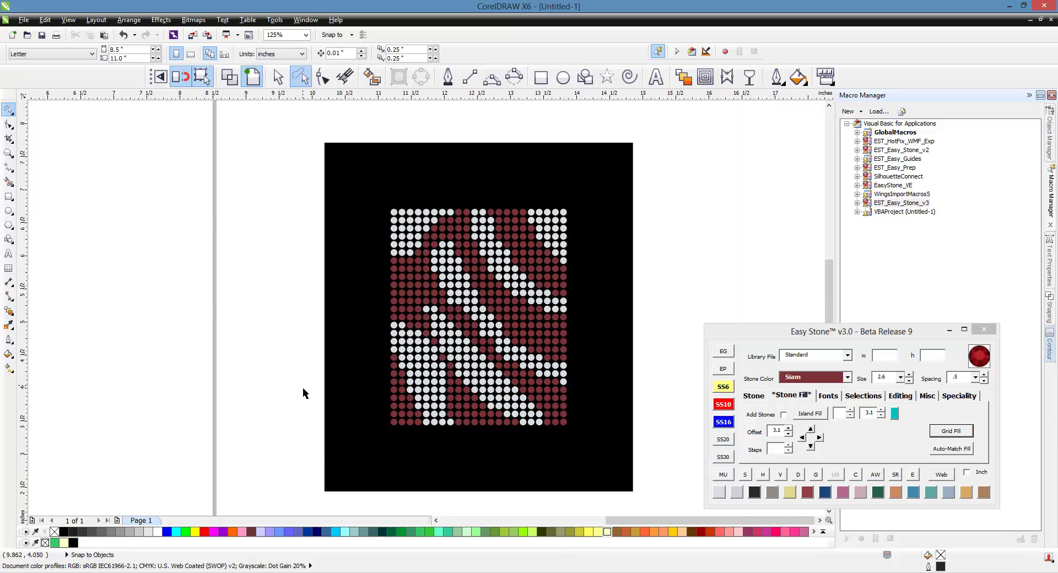
scroll(545, 208, up, 1)
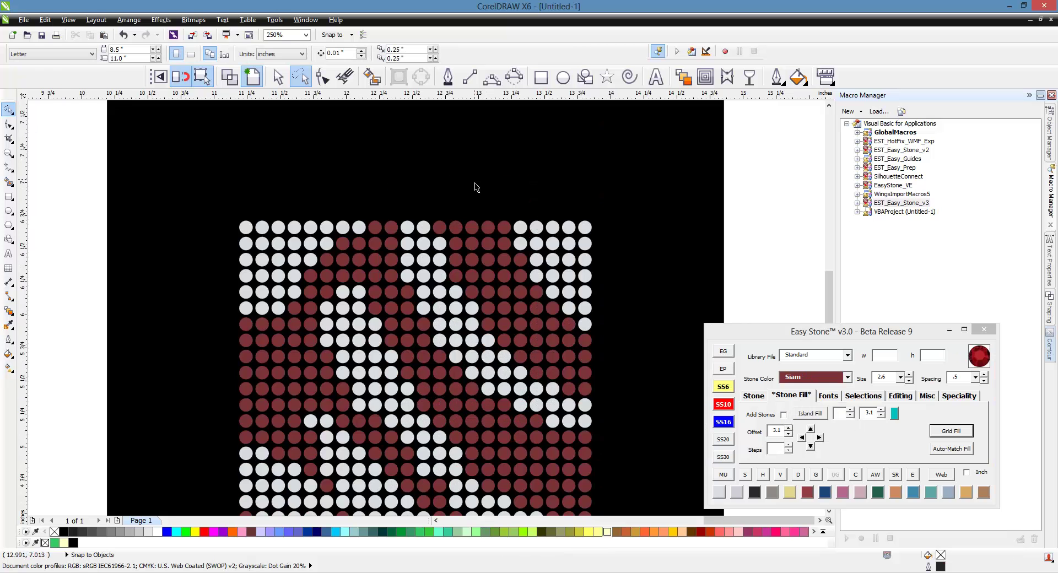
scroll(477, 186, down, 1)
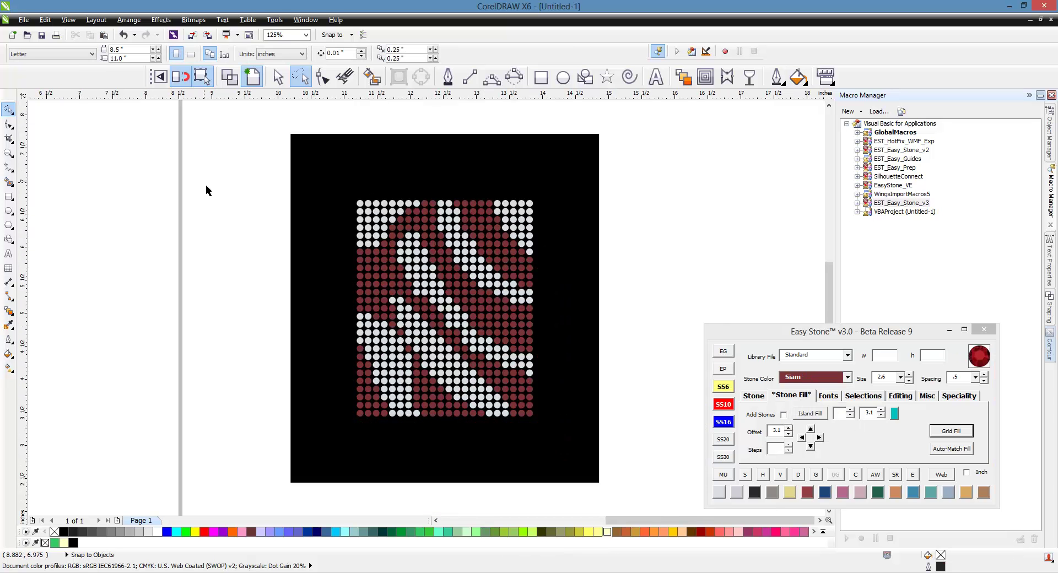
Select all 594 stones with the Pick tool and recolour them Lt Siam
drag(257, 167, 388, 275)
click(273, 76)
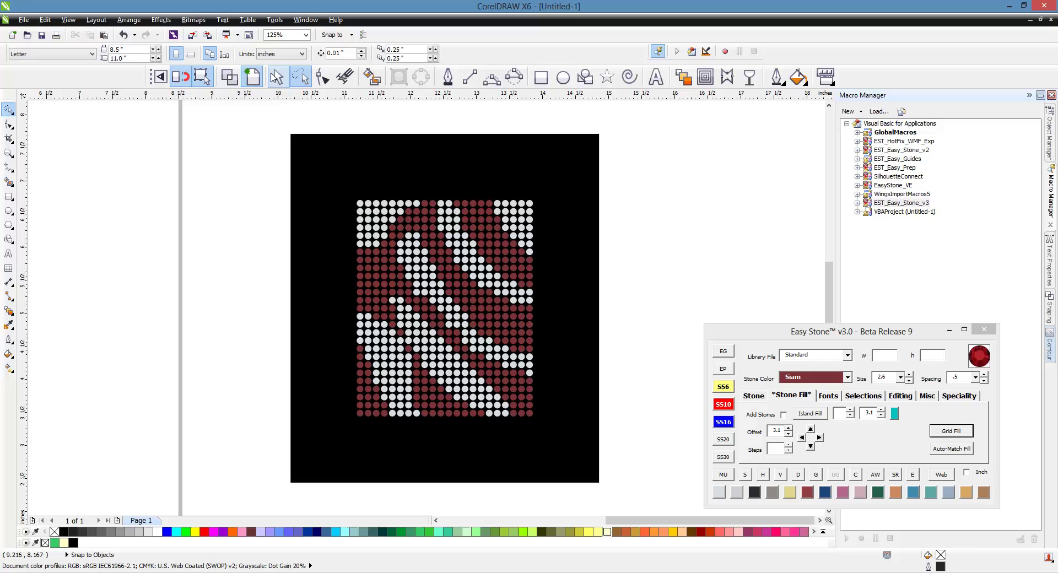
drag(264, 144, 567, 428)
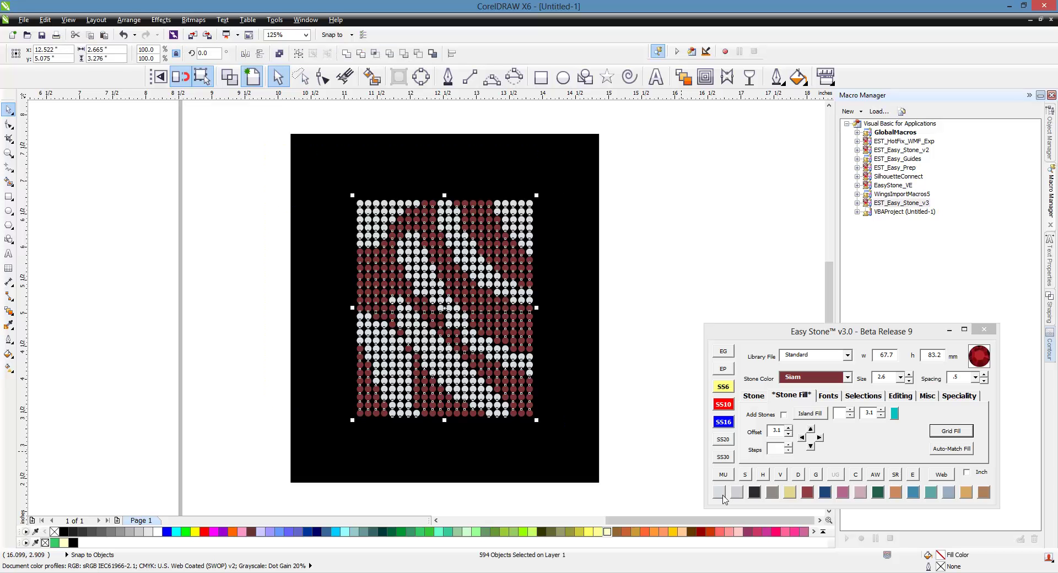
click(807, 494)
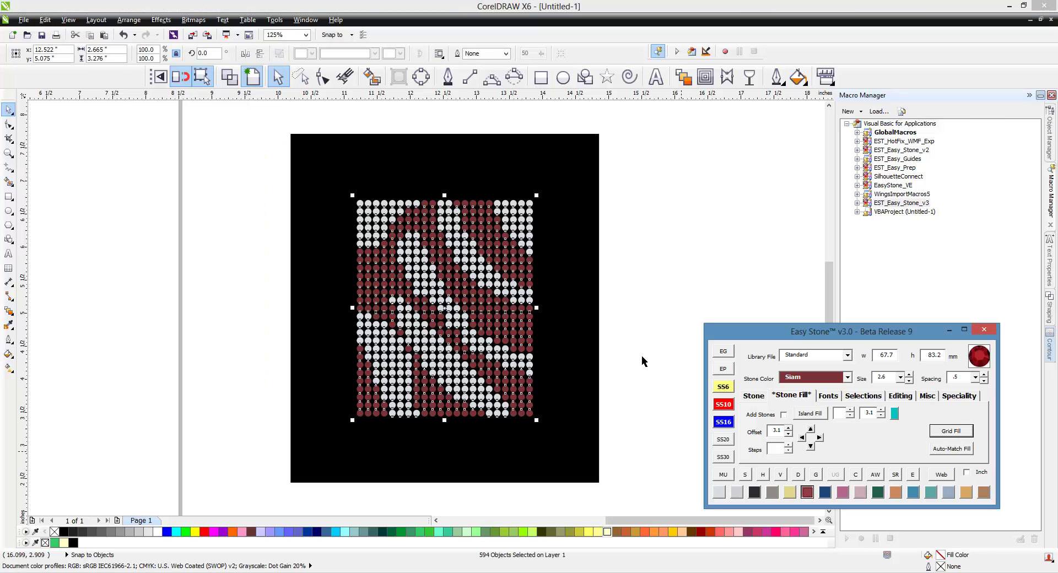
click(631, 310)
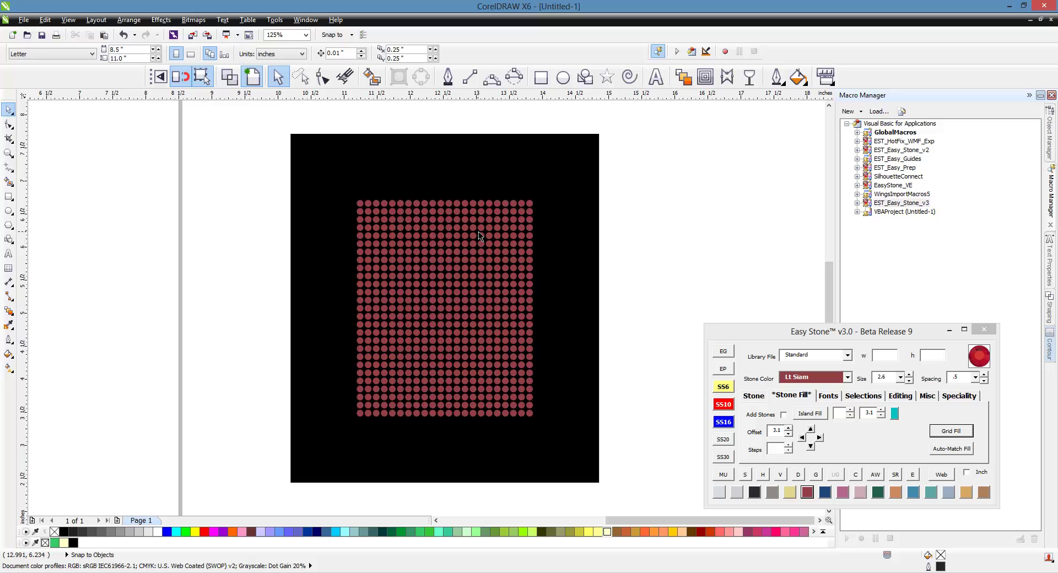
click(300, 76)
Turn the grid's rightmost column of stones white Crystal
mouse_move(495, 165)
mouse_down()
mouse_move(551, 178)
mouse_move(602, 388)
mouse_move(575, 457)
mouse_move(549, 474)
mouse_move(525, 435)
mouse_move(522, 197)
mouse_up()
scroll(532, 352, up, 1)
scroll(532, 363, up, 1)
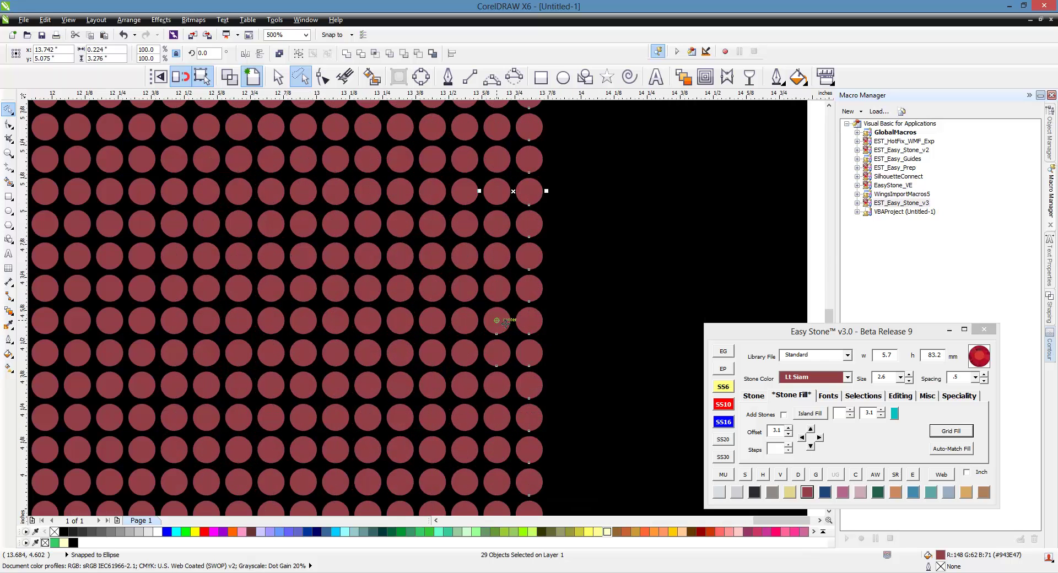
shift+click(513, 358)
scroll(557, 317, down, 2)
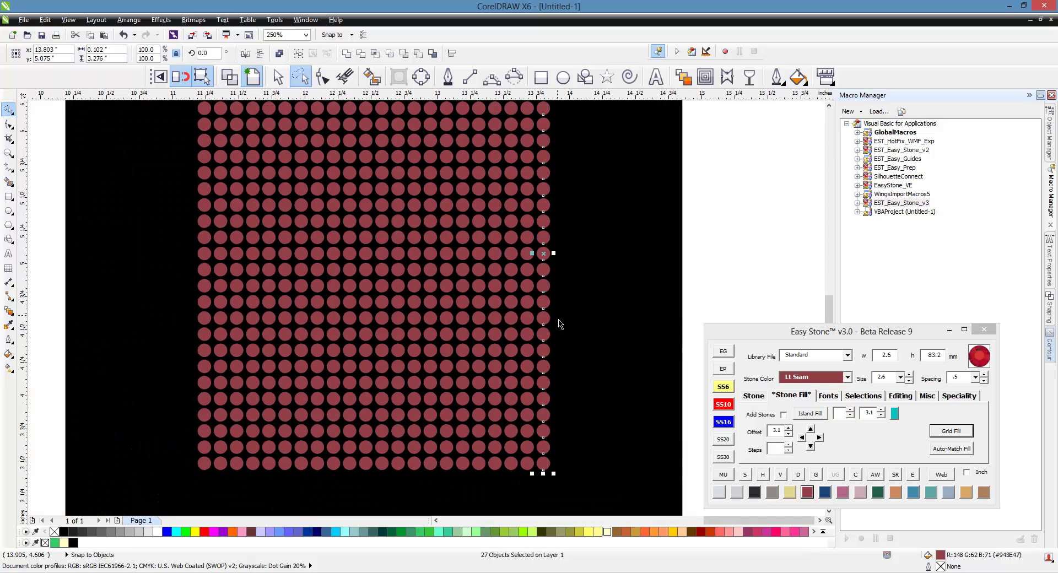
click(719, 492)
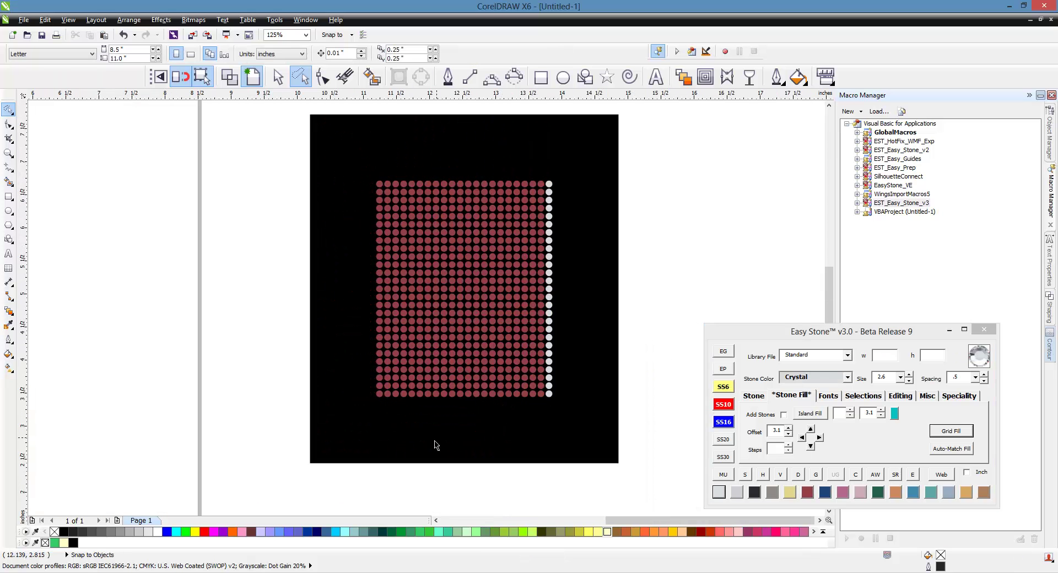
Lasso the bottom row of stones and make it white Crystal
mouse_move(367, 434)
mouse_down()
mouse_move(452, 453)
mouse_move(584, 404)
mouse_move(380, 419)
mouse_up()
mouse_move(328, 393)
mouse_down()
mouse_move(567, 462)
mouse_move(609, 425)
mouse_move(613, 388)
mouse_up()
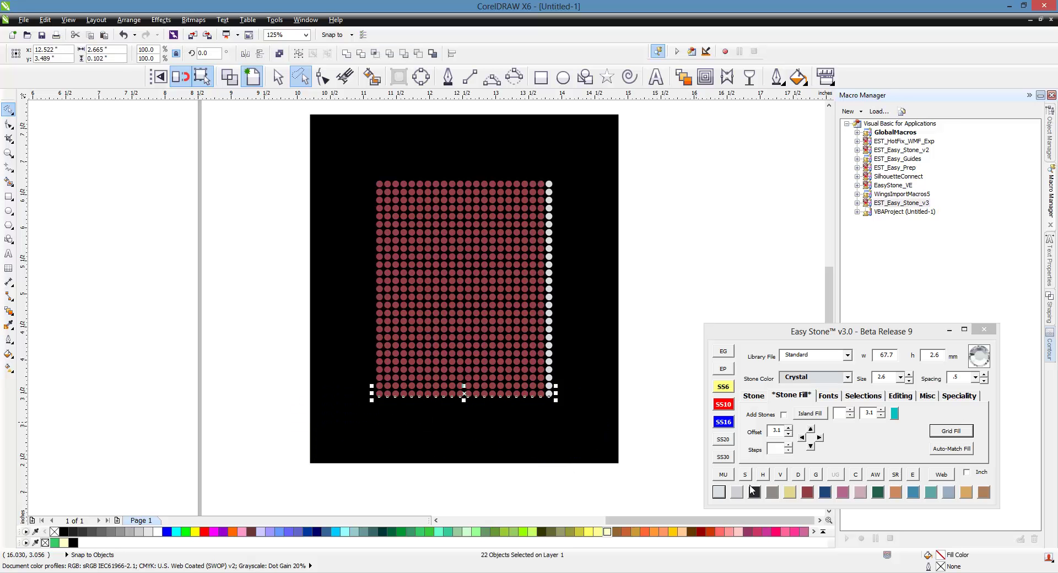
click(716, 492)
Lasso the left column of stones, then the top row
mouse_move(325, 426)
mouse_down()
mouse_move(378, 130)
mouse_move(380, 259)
mouse_move(364, 396)
mouse_up()
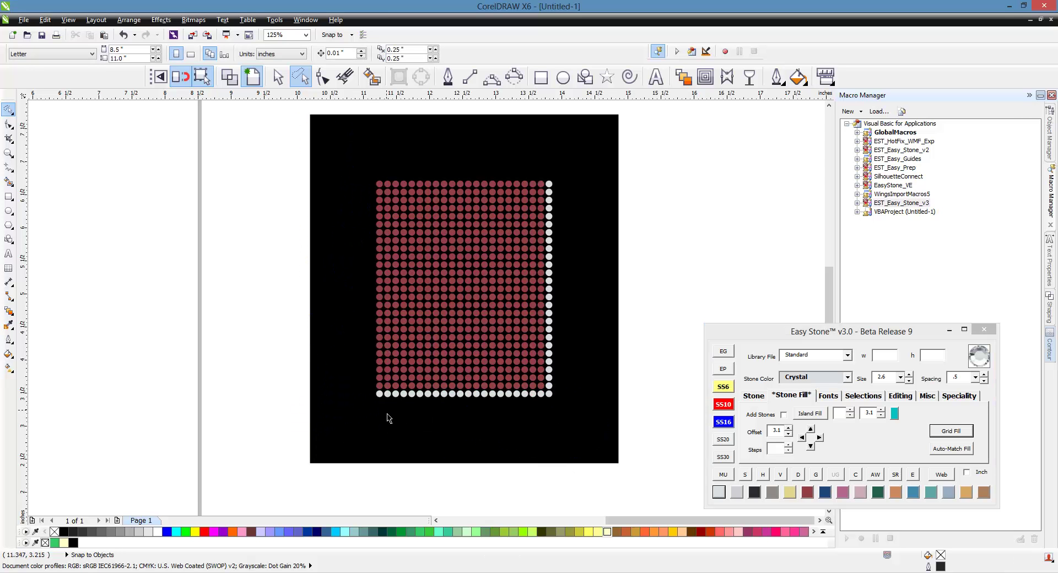
mouse_move(324, 339)
mouse_down()
mouse_move(339, 232)
mouse_move(362, 170)
mouse_move(389, 158)
mouse_up()
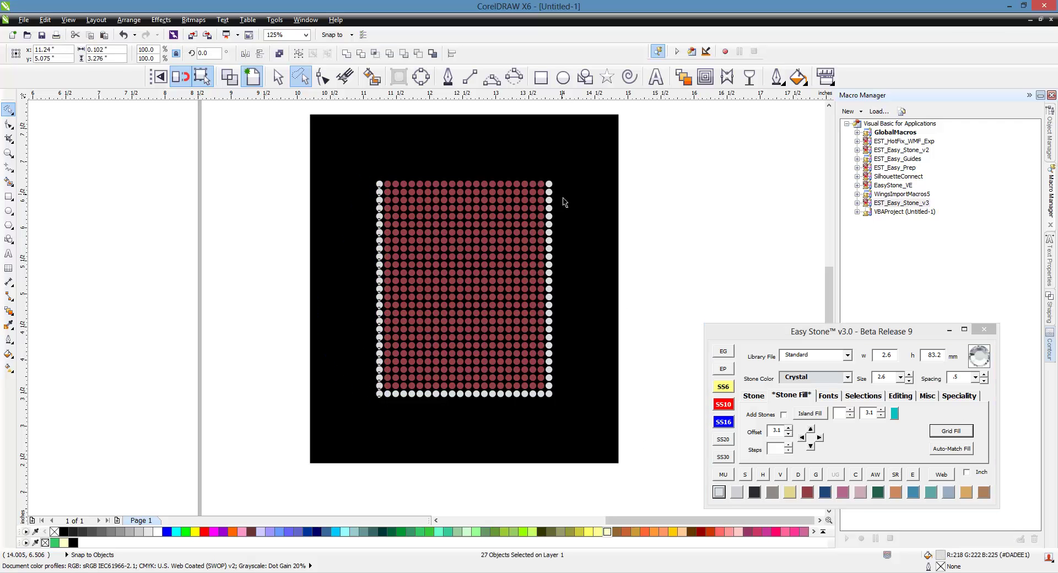
mouse_move(567, 193)
mouse_down()
mouse_move(557, 133)
mouse_move(281, 145)
mouse_move(254, 200)
mouse_up()
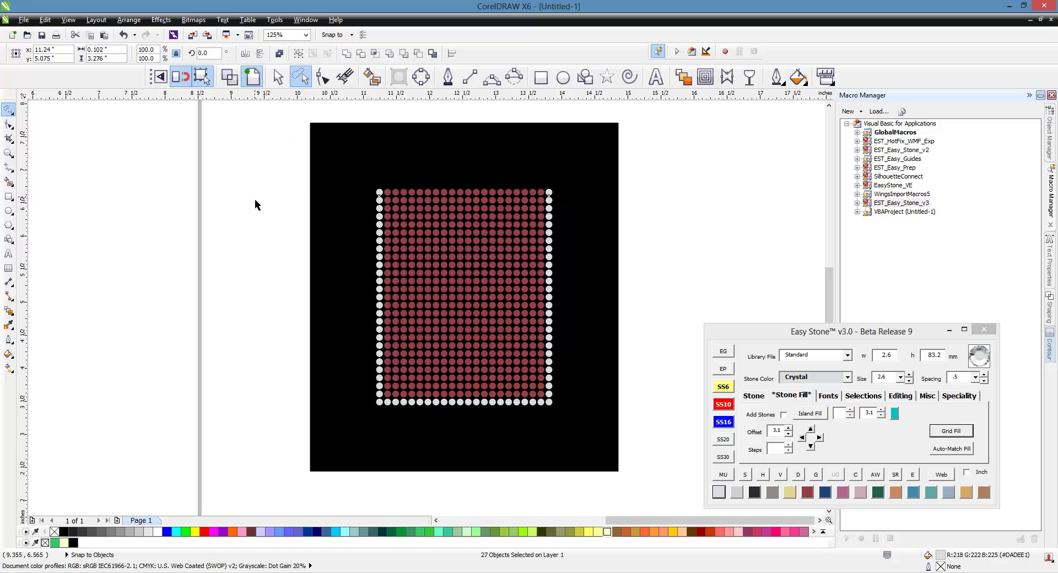
Whiten the top row, then the two right and two left columns of stones
click(731, 494)
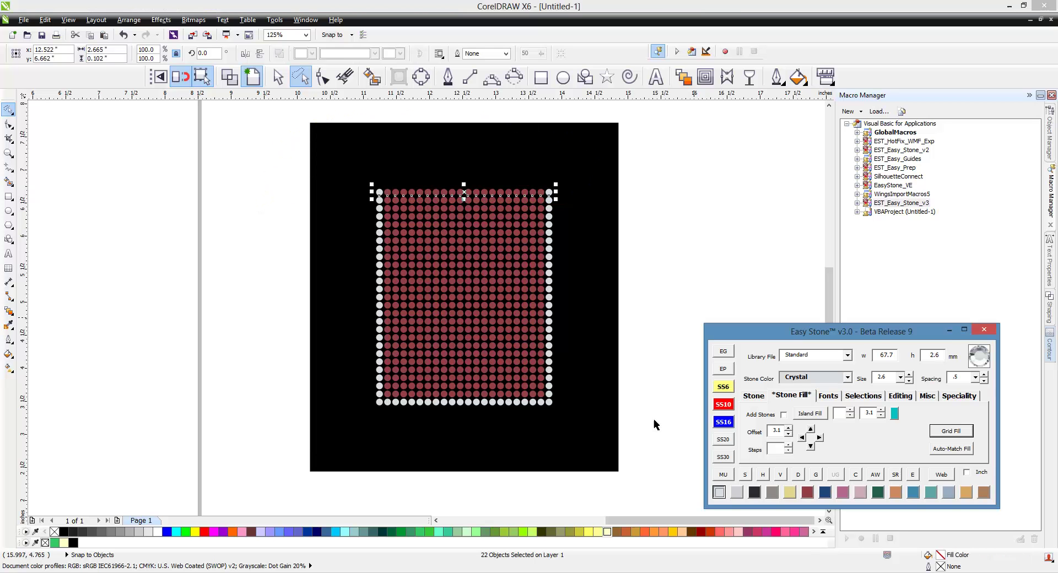
click(630, 274)
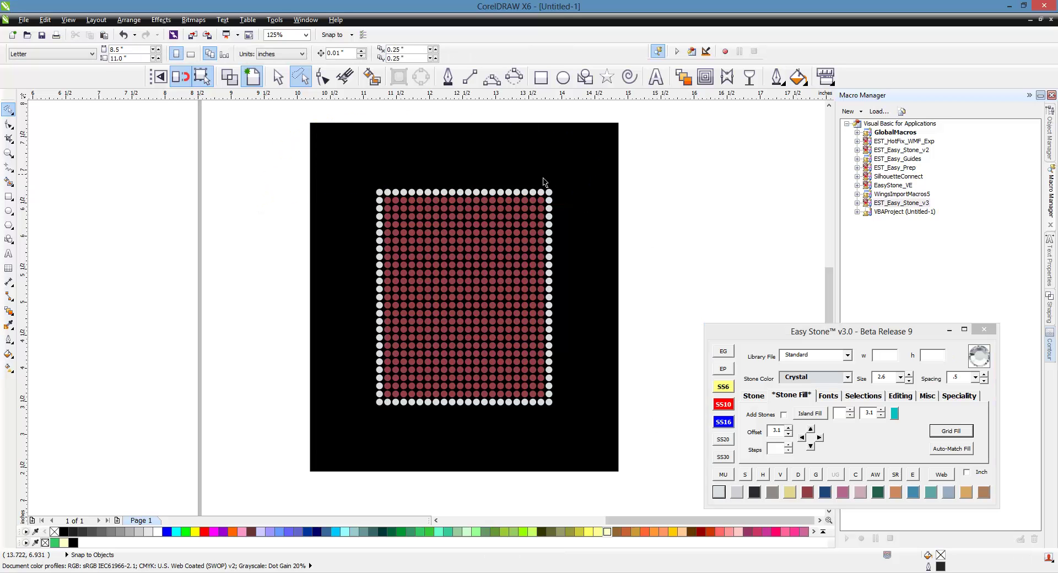
mouse_move(532, 176)
mouse_down()
mouse_move(572, 188)
mouse_move(601, 323)
mouse_move(533, 444)
mouse_up()
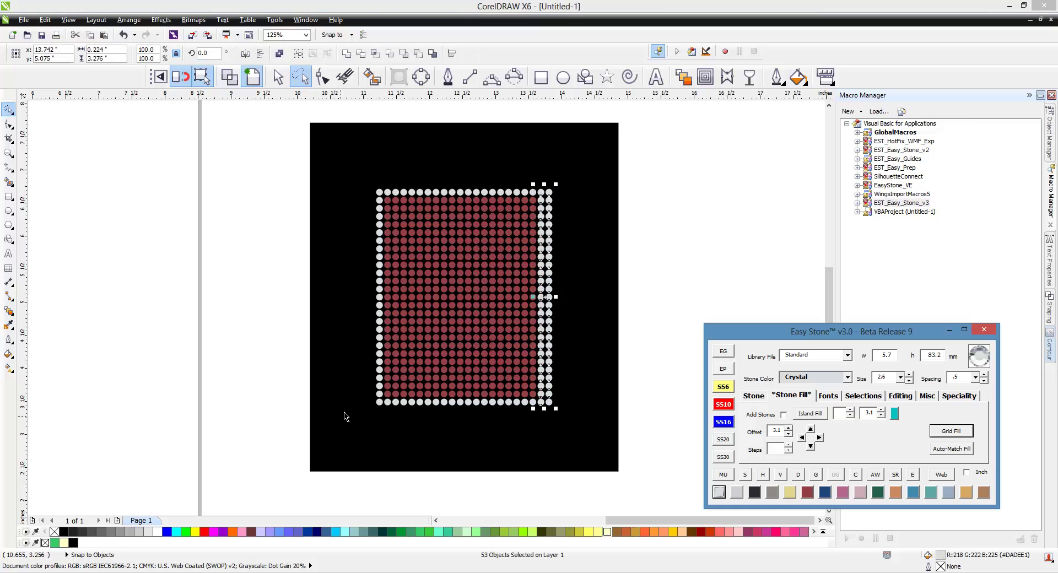
mouse_move(364, 389)
mouse_down()
mouse_move(340, 396)
mouse_move(330, 415)
mouse_move(565, 424)
mouse_move(578, 399)
mouse_up()
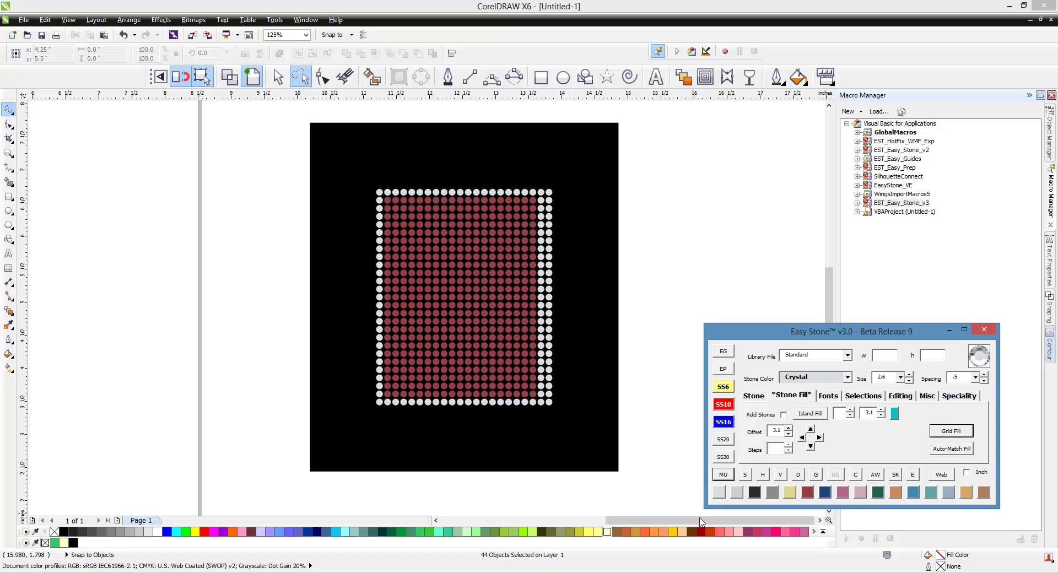
click(718, 493)
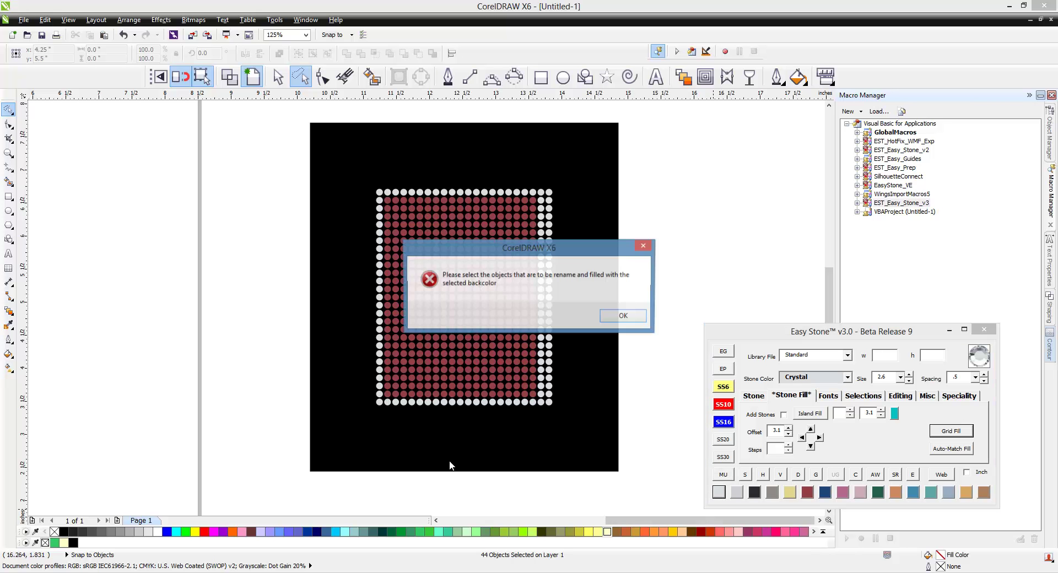
click(625, 319)
mouse_move(394, 436)
mouse_down()
mouse_move(367, 440)
mouse_move(291, 276)
mouse_move(333, 180)
mouse_move(395, 150)
mouse_up()
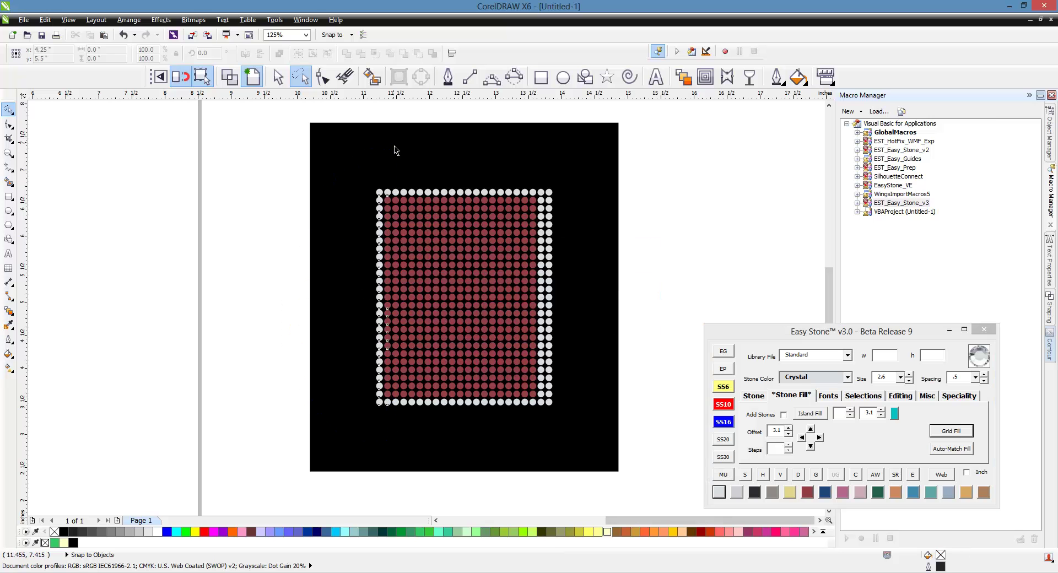
click(719, 492)
Lasso the top two rows of stones and turn them white Crystal
click(503, 475)
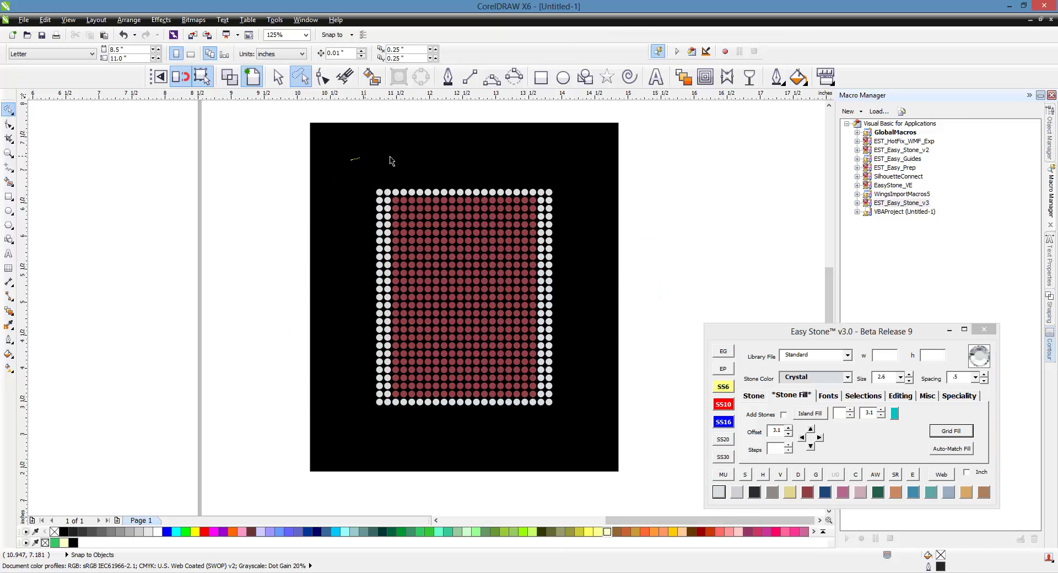
mouse_move(390, 161)
mouse_down()
mouse_move(623, 174)
mouse_move(627, 200)
mouse_move(590, 218)
mouse_up()
drag(488, 215, 353, 223)
mouse_move(578, 168)
mouse_down()
mouse_move(393, 155)
mouse_move(308, 175)
mouse_move(297, 222)
mouse_up()
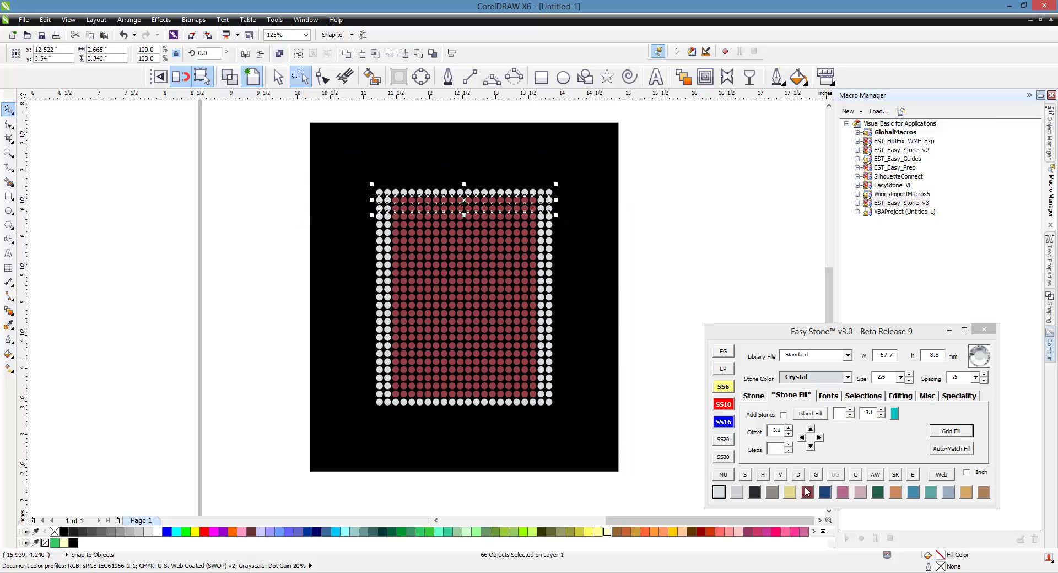
click(734, 491)
Turn the bottom two rows of stones white Crystal
click(655, 282)
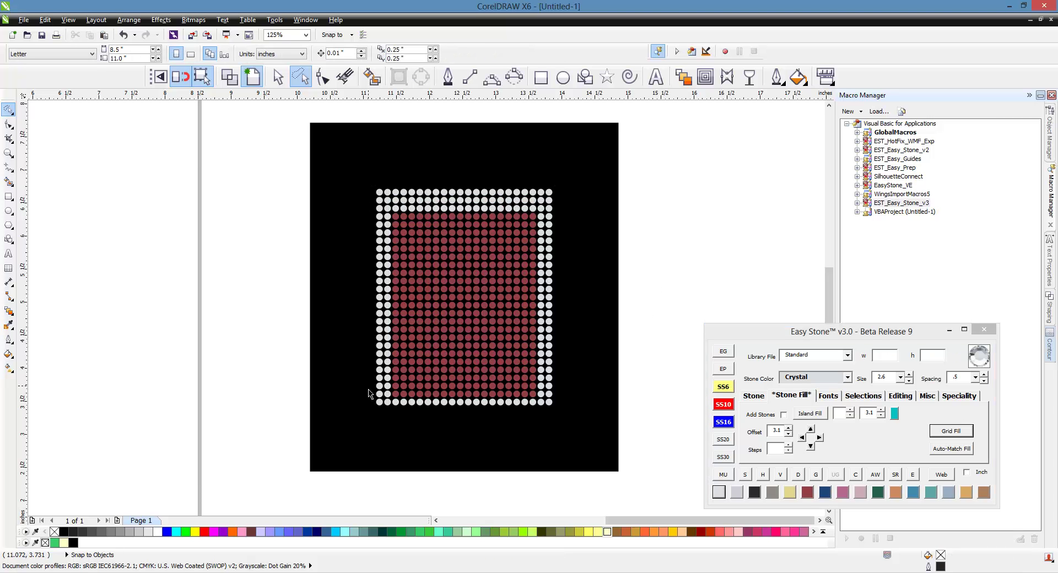
mouse_move(368, 388)
mouse_down()
mouse_move(530, 476)
mouse_move(623, 429)
mouse_move(631, 385)
mouse_up()
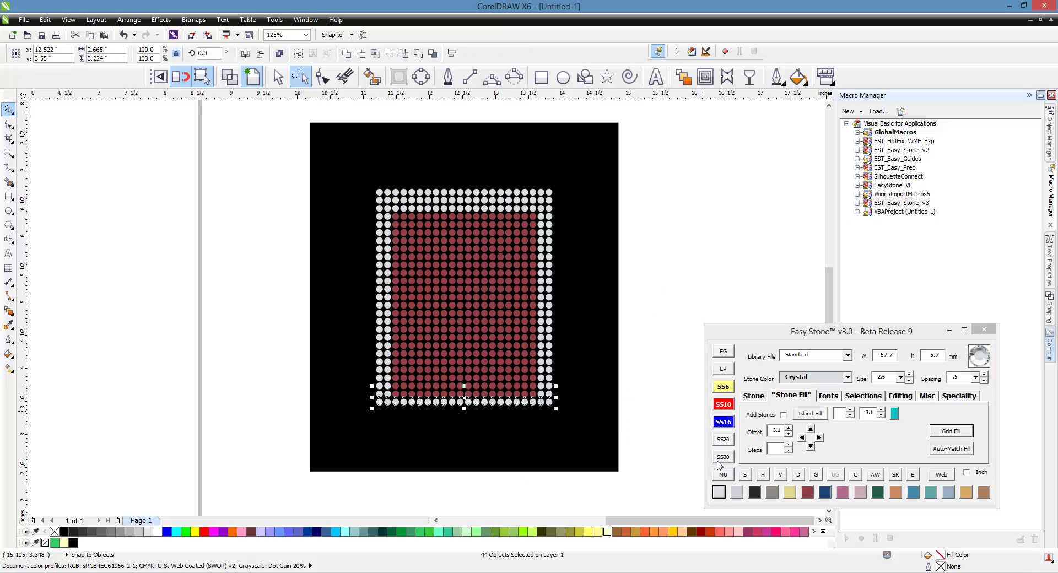
click(720, 497)
click(649, 365)
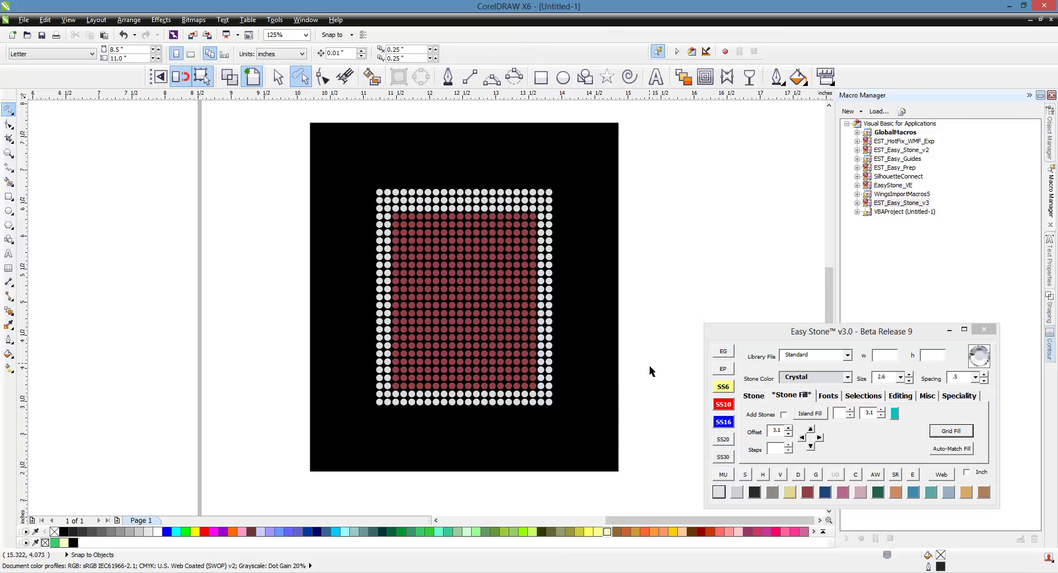